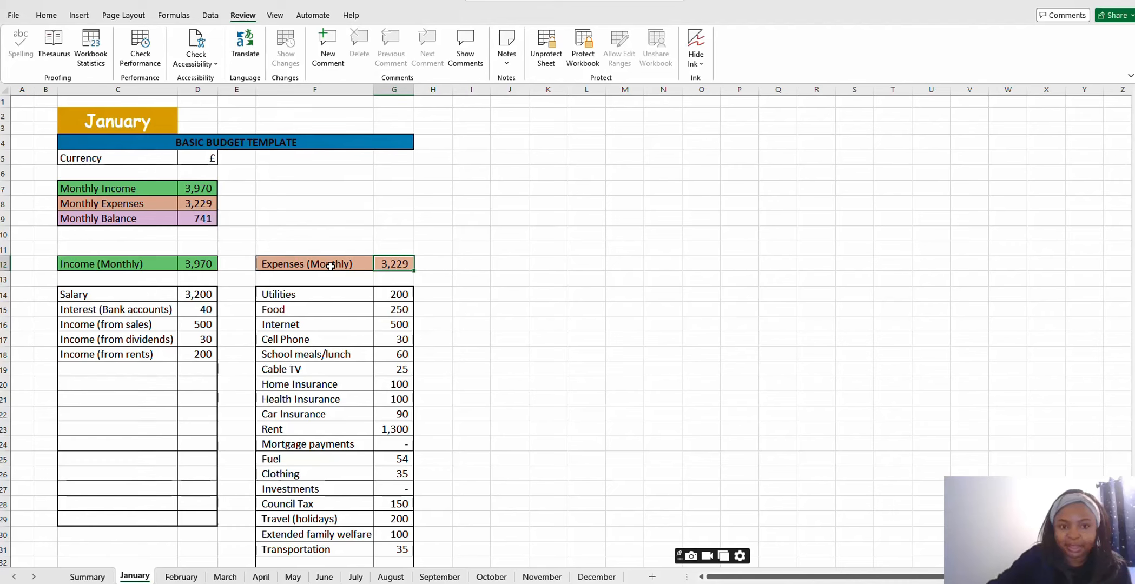
# - Try to clear the Expenses (Monthly) total and an empty cell on the protected January sheet
pyautogui.press('Delete')
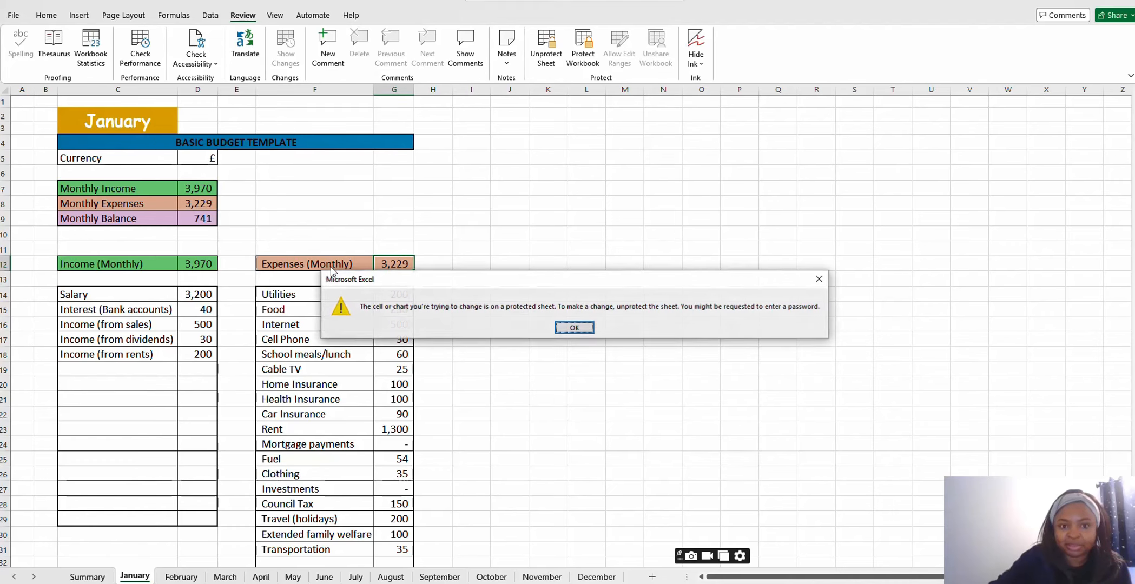
pyautogui.click(574, 328)
pyautogui.click(532, 249)
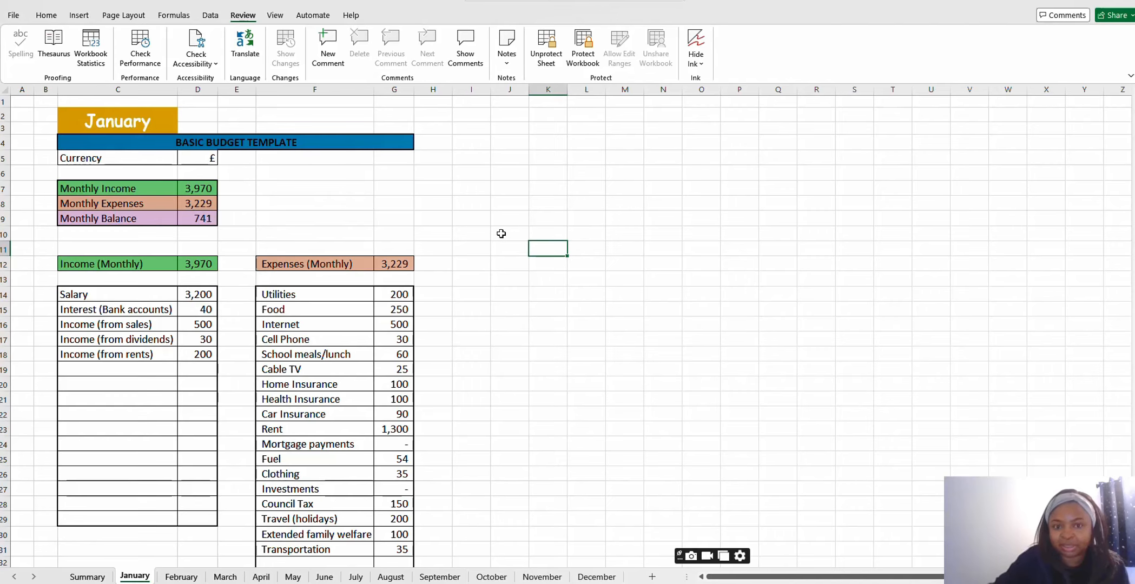
pyautogui.press('Delete')
pyautogui.click(574, 328)
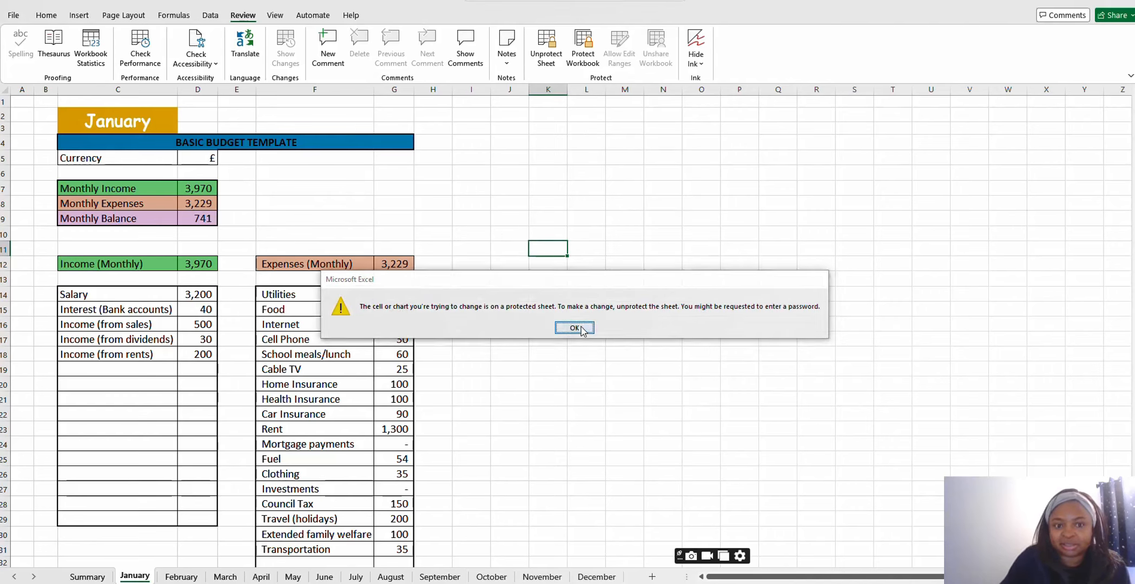
# - Set the Food expense on the January sheet to 500
pyautogui.click(390, 311)
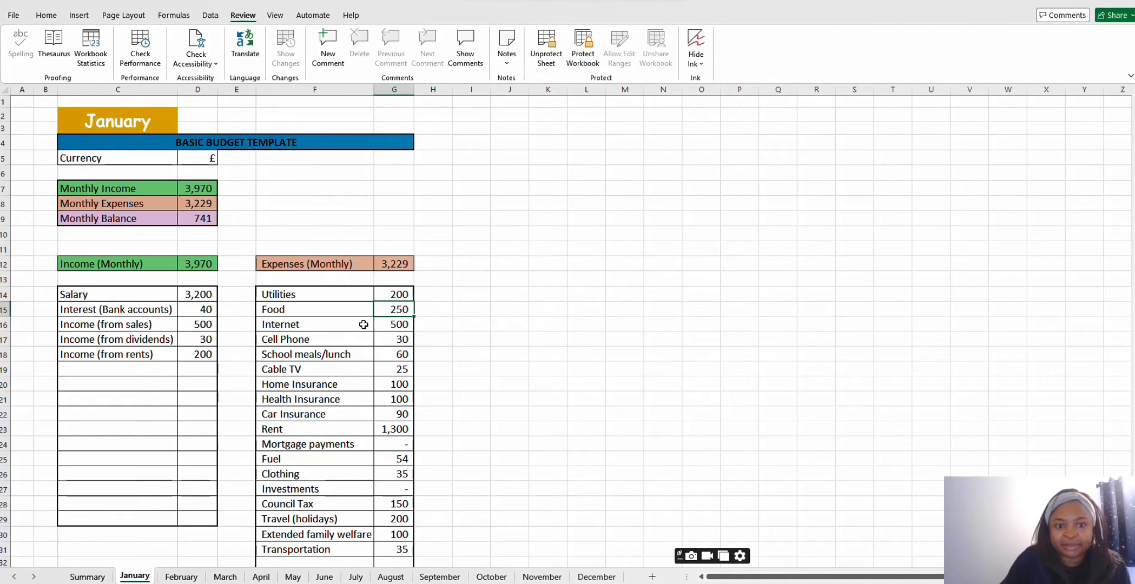
pyautogui.click(276, 311)
pyautogui.click(403, 309)
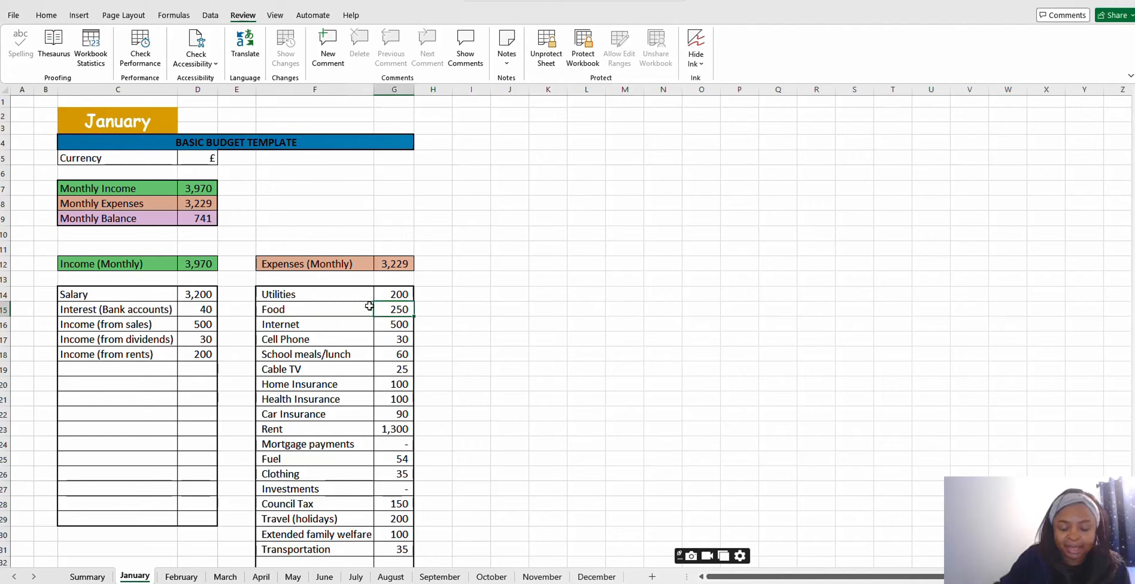
pyautogui.write('5')
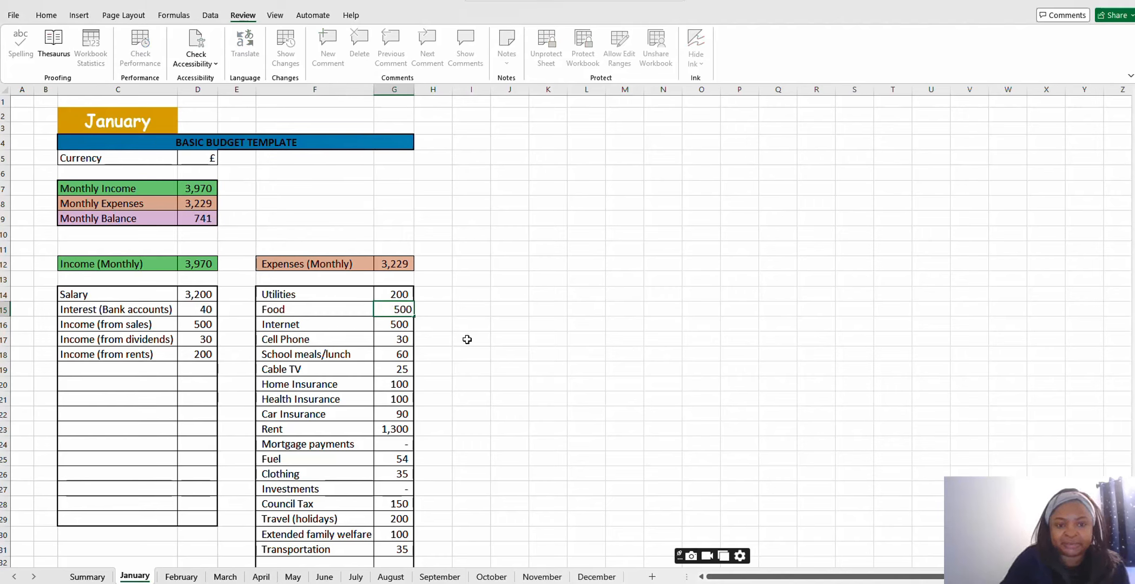
pyautogui.click(475, 341)
pyautogui.click(383, 311)
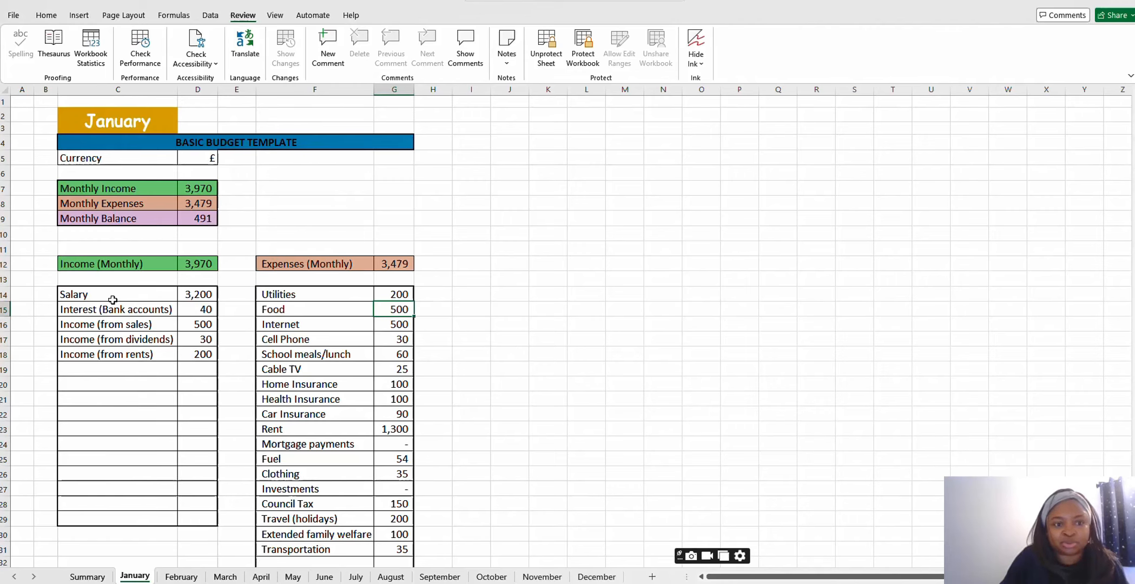
pyautogui.moveTo(109, 298); pyautogui.dragTo(201, 515)
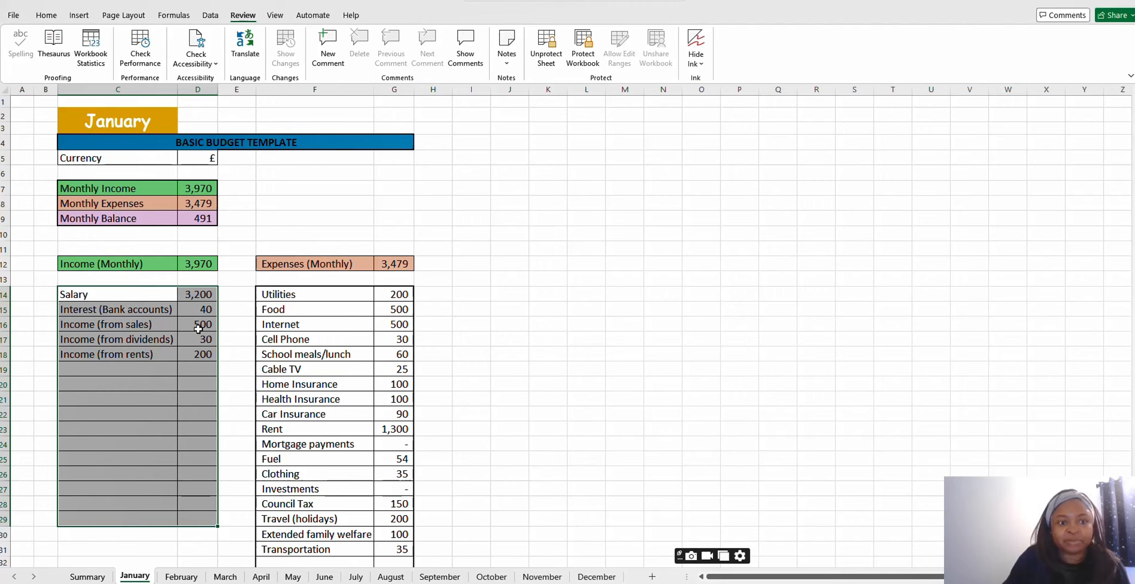
pyautogui.moveTo(288, 222); pyautogui.dragTo(260, 241)
pyautogui.click(206, 264)
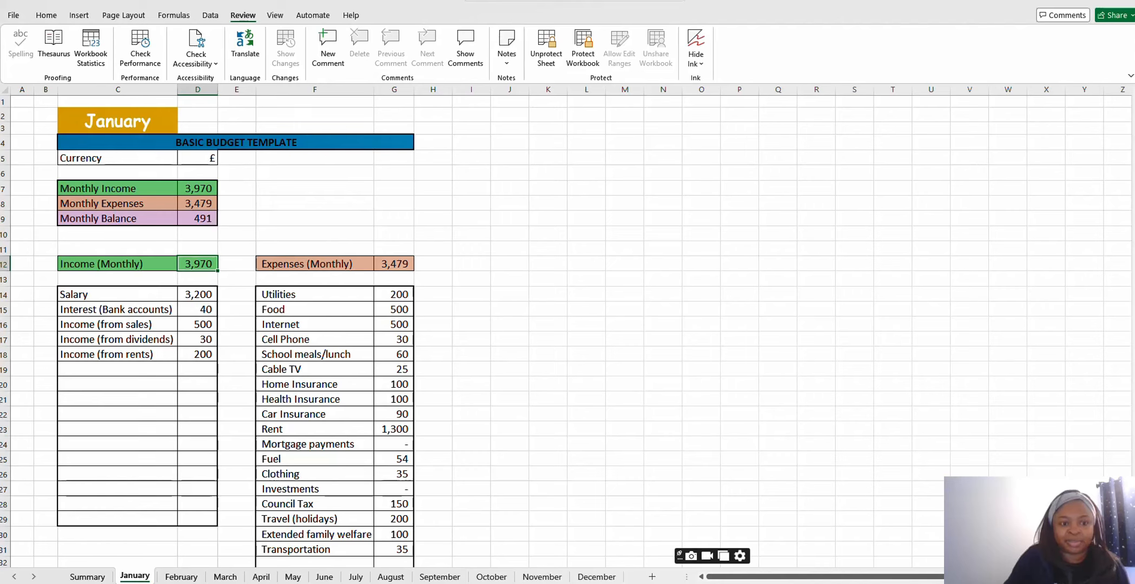
# - Overwrite the Expenses (Monthly) total on the February sheet with 788 and undo that entry
pyautogui.click(182, 576)
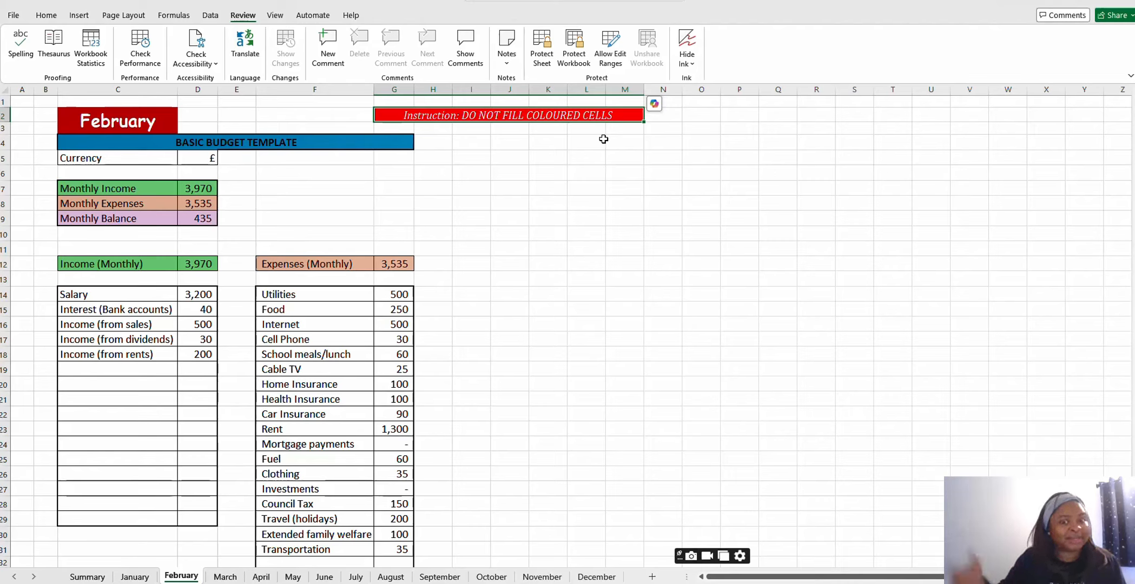
pyautogui.click(402, 264)
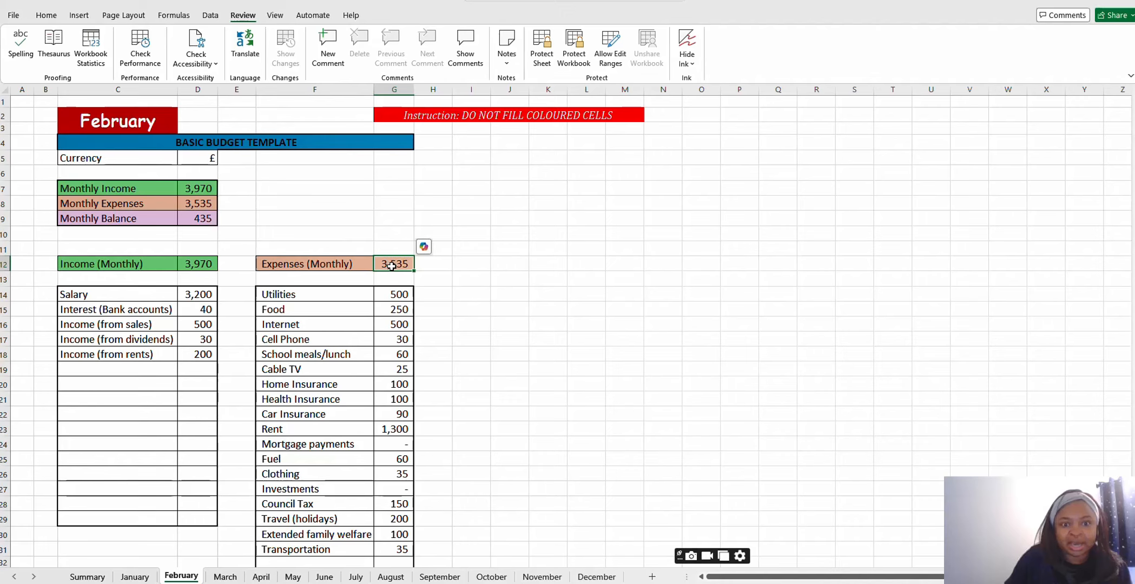
pyautogui.write('78')
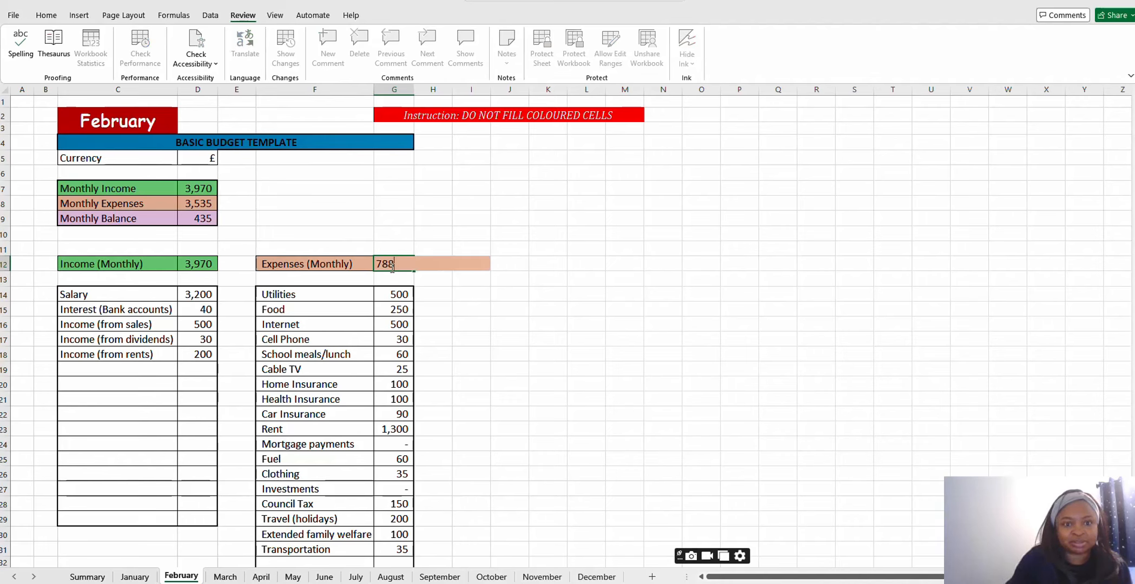
pyautogui.write('8')
pyautogui.click(506, 247)
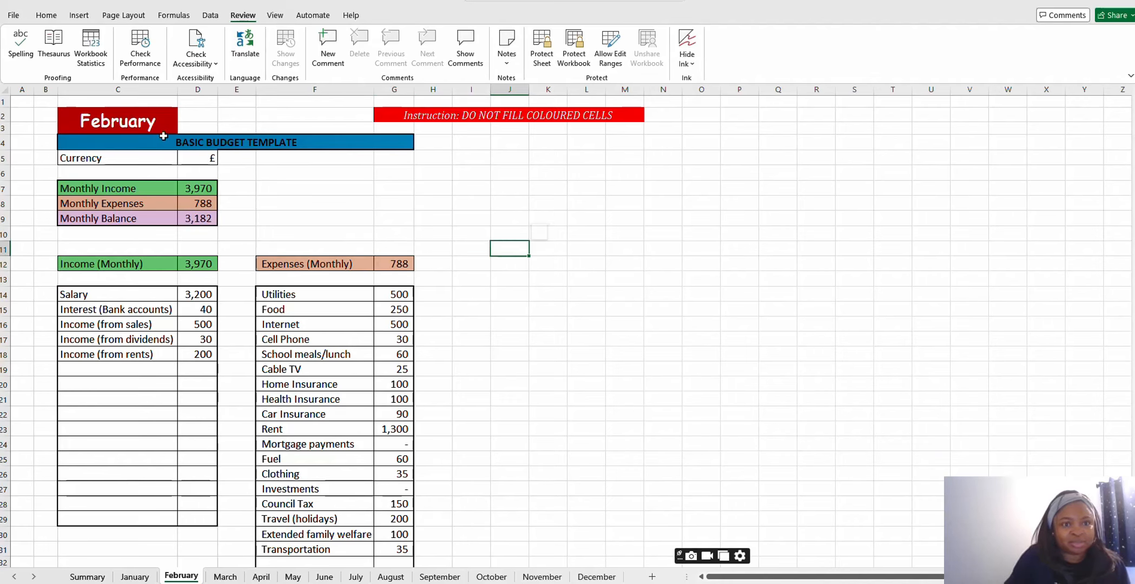
pyautogui.hotkey('ctrl', 'z')
pyautogui.click(510, 217)
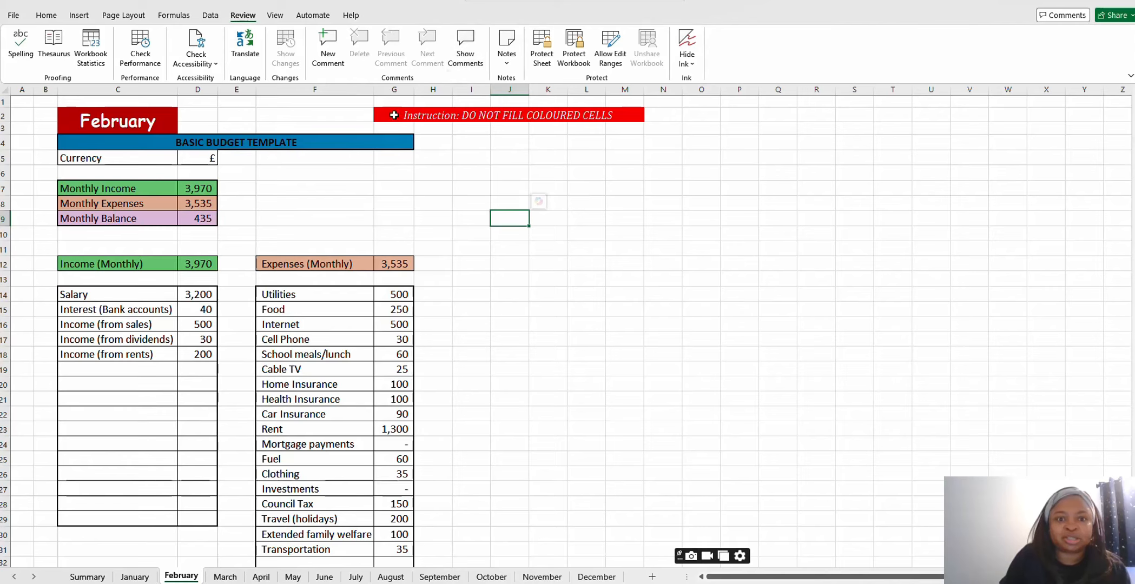
# - Examine the February sheet's instruction banner, compare it with the January and Summary sheets, and return to February
pyautogui.moveTo(394, 115)
pyautogui.mouseDown()
pyautogui.moveTo(643, 126)
pyautogui.moveTo(404, 118)
pyautogui.mouseUp()
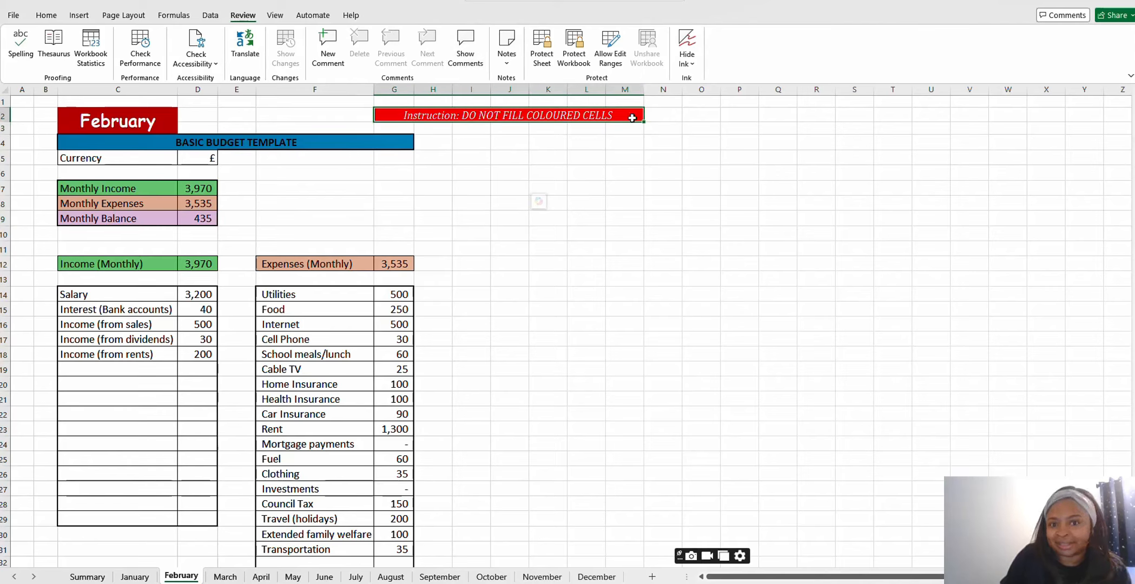
pyautogui.moveTo(632, 118)
pyautogui.mouseDown()
pyautogui.moveTo(703, 126)
pyautogui.moveTo(647, 111)
pyautogui.mouseUp()
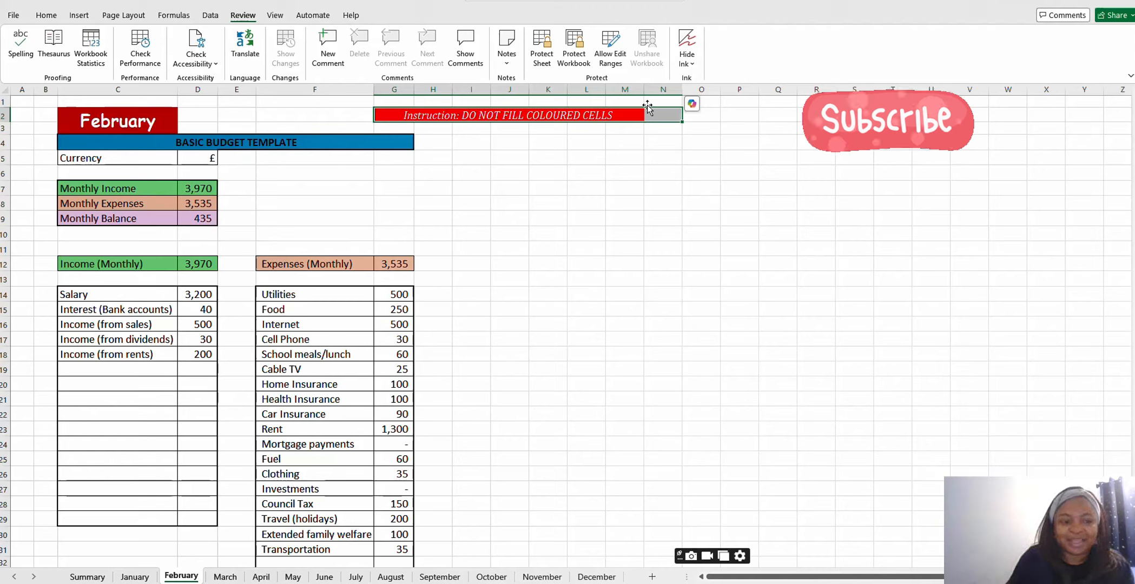
pyautogui.click(618, 243)
pyautogui.click(584, 357)
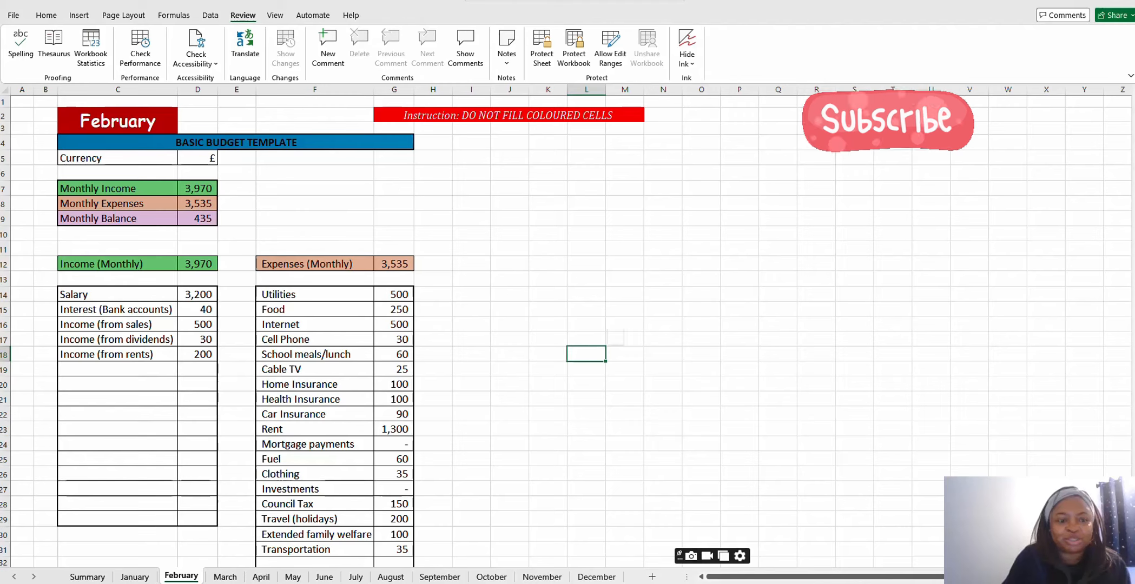
pyautogui.click(148, 578)
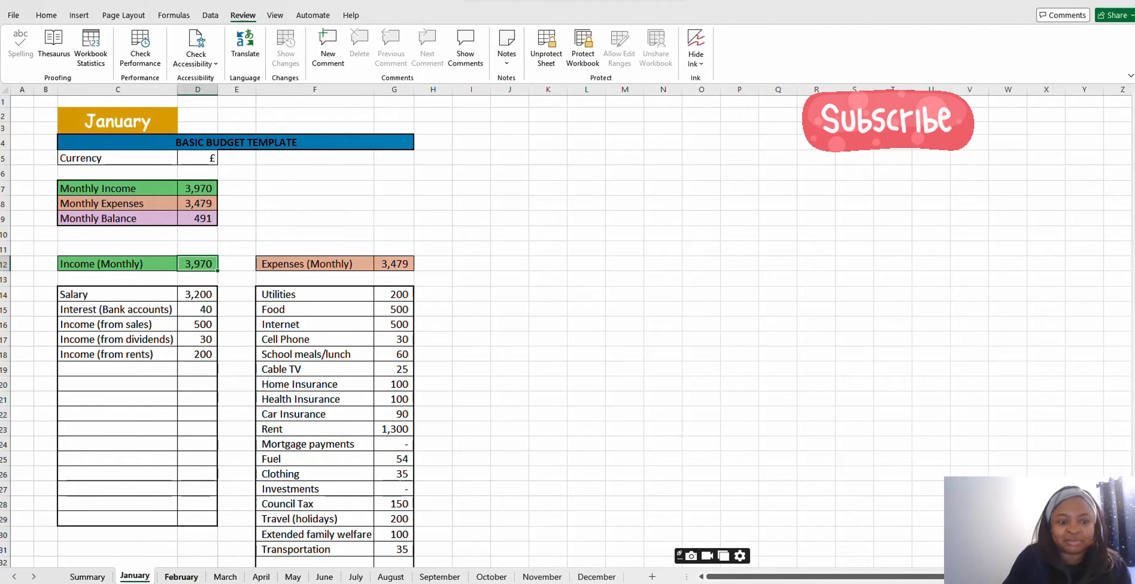
pyautogui.click(184, 576)
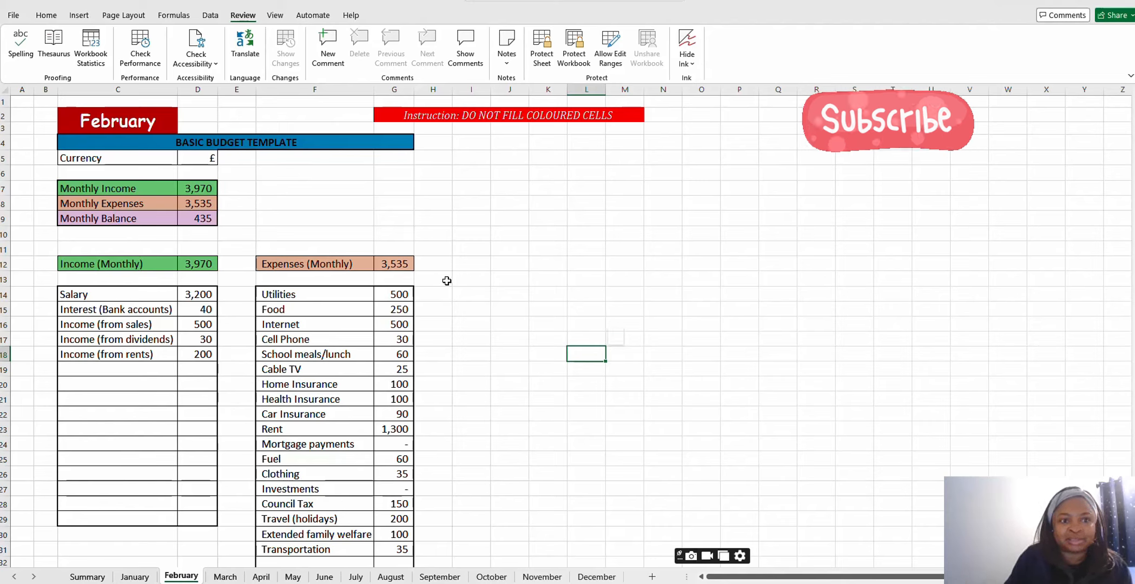
pyautogui.click(437, 250)
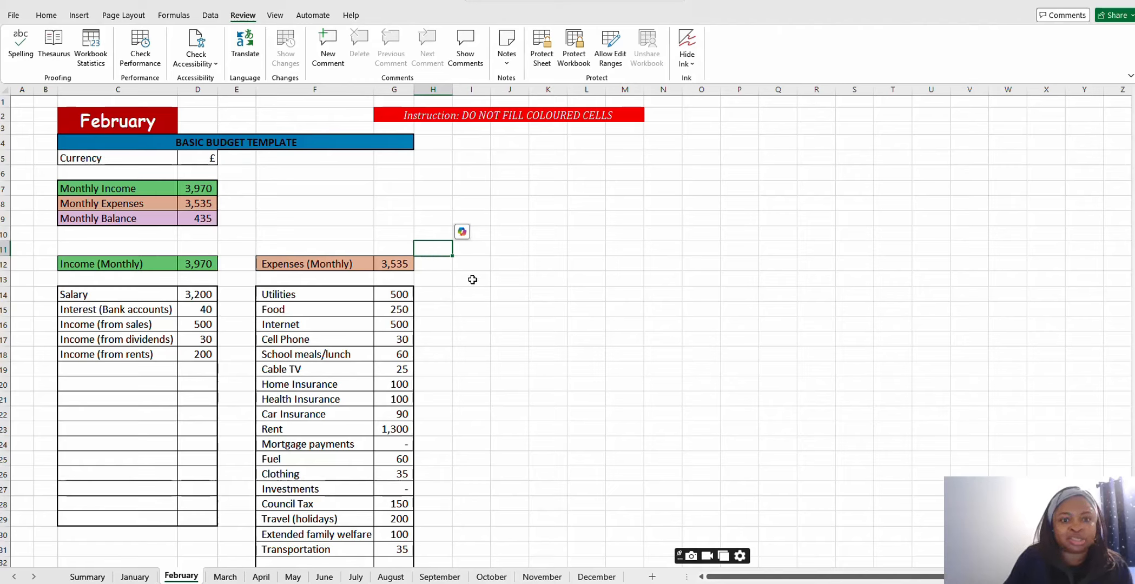
pyautogui.click(85, 577)
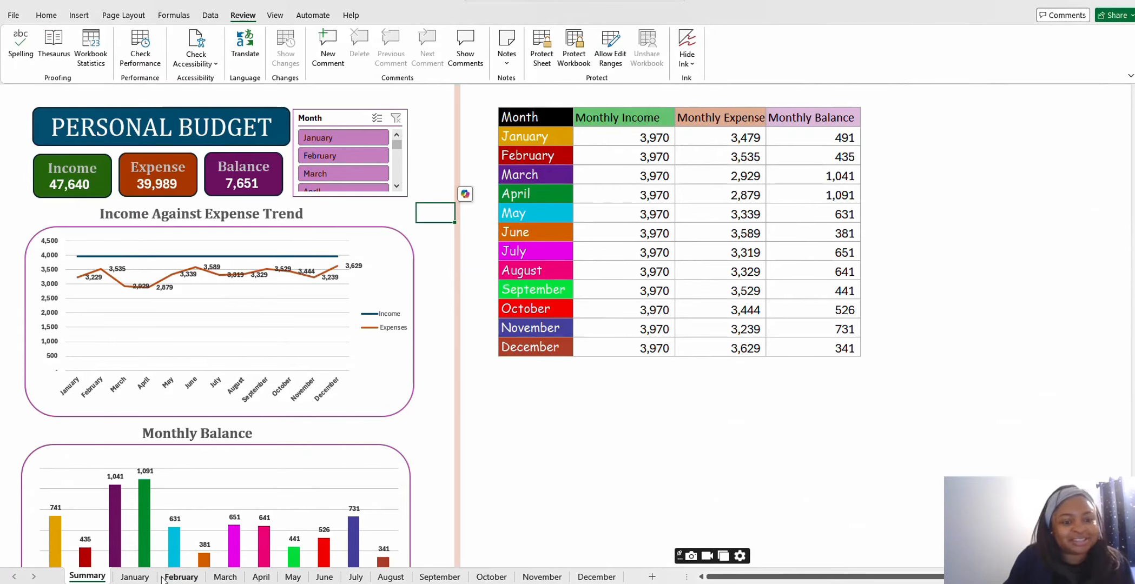
pyautogui.click(180, 576)
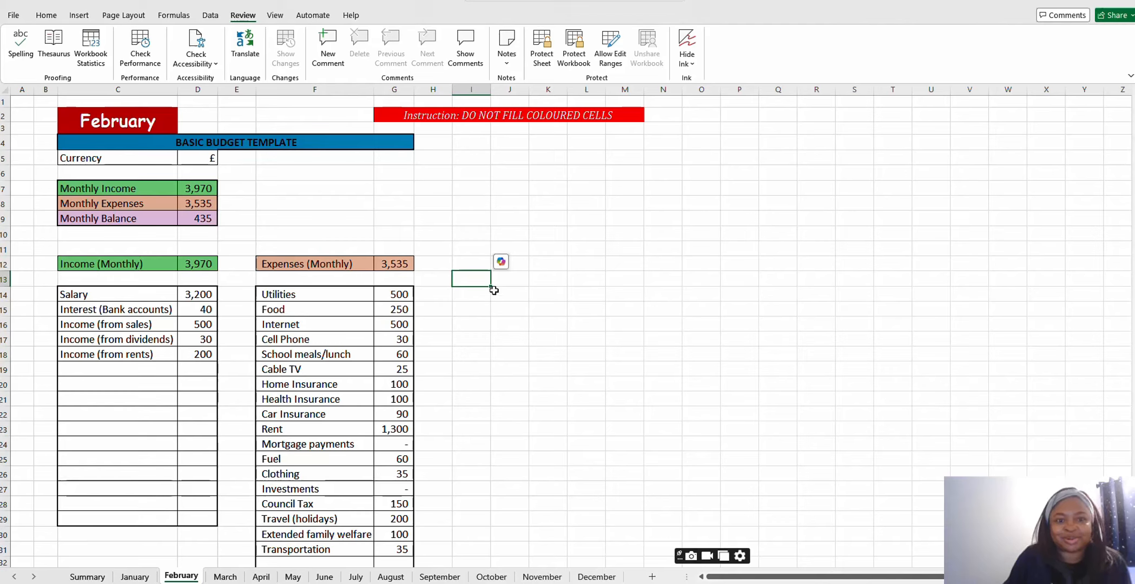
pyautogui.click(146, 578)
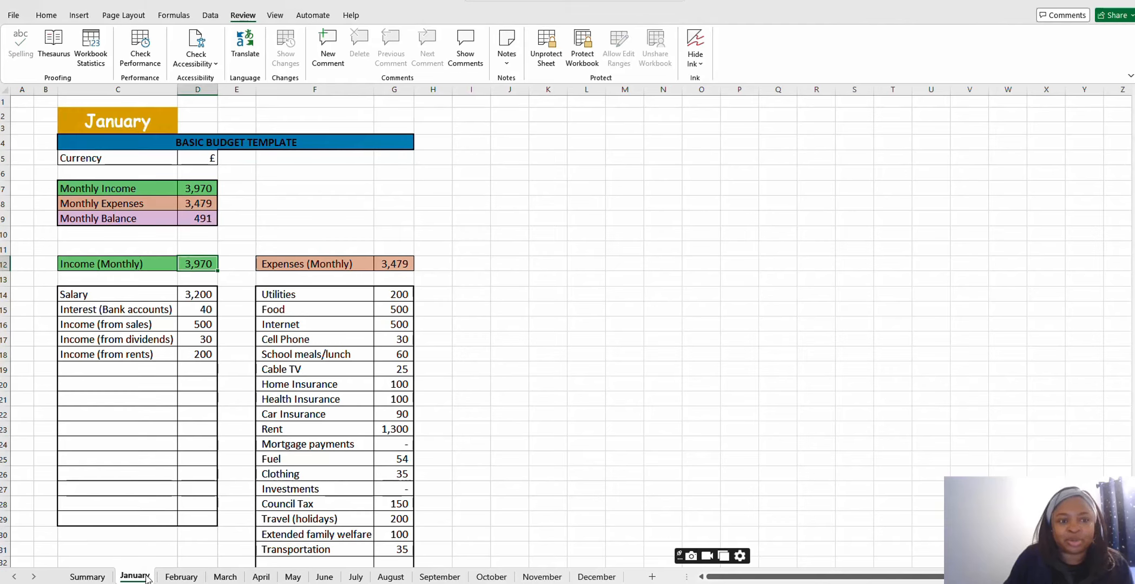
pyautogui.click(181, 576)
pyautogui.click(400, 262)
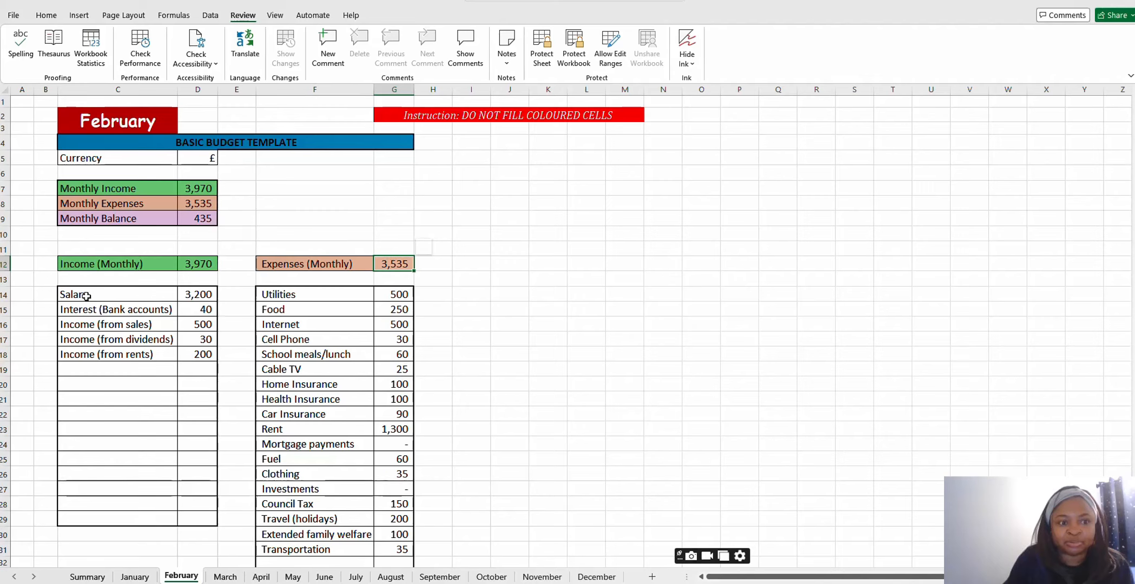
pyautogui.moveTo(86, 295); pyautogui.dragTo(202, 518)
pyautogui.moveTo(265, 293); pyautogui.dragTo(395, 539)
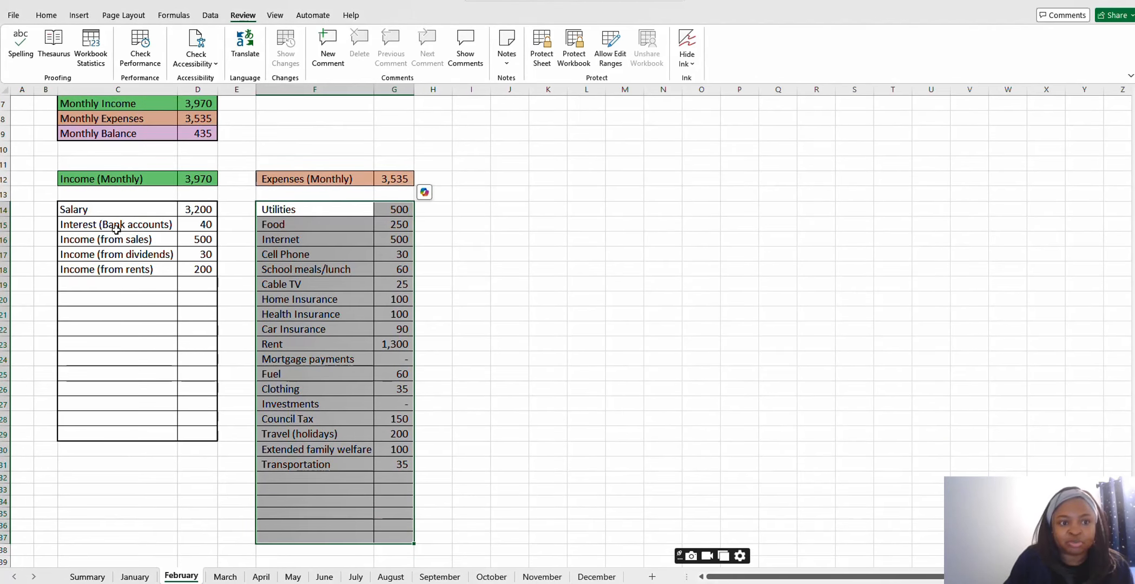
pyautogui.moveTo(73, 210); pyautogui.dragTo(200, 431)
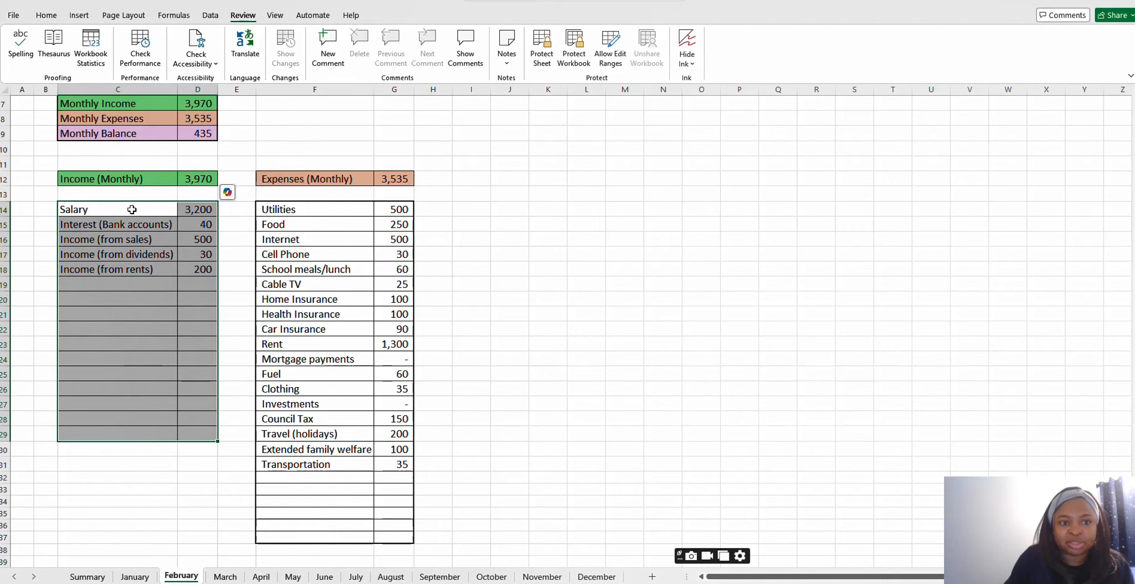
pyautogui.moveTo(307, 213); pyautogui.dragTo(403, 537)
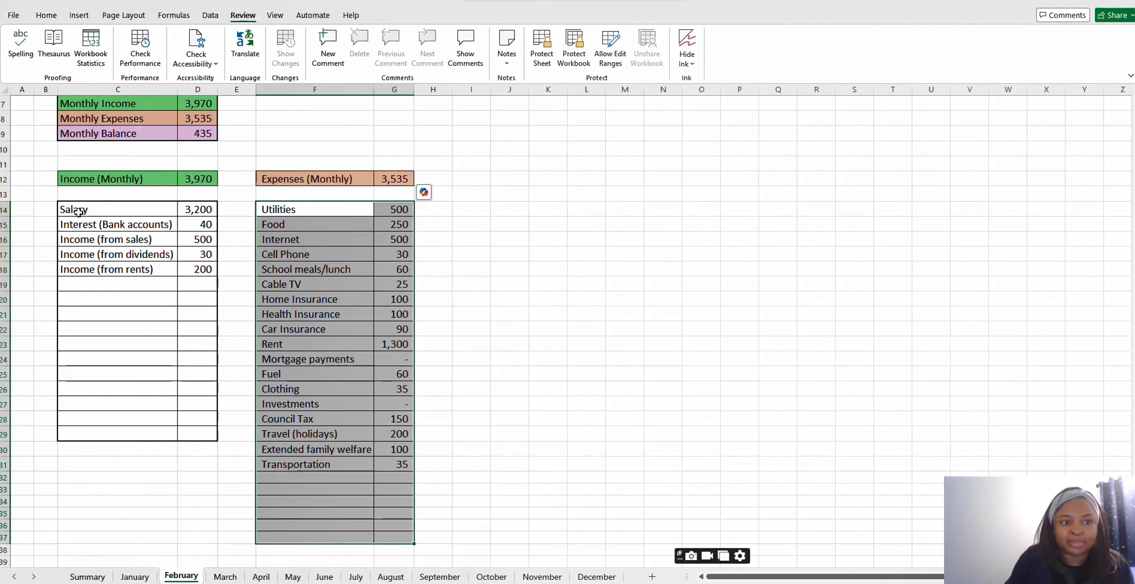
# - Unlock the income entry cells C14:D29 and the expense entry cells F14:G37 together on the February sheet
pyautogui.moveTo(78, 213); pyautogui.dragTo(202, 429)
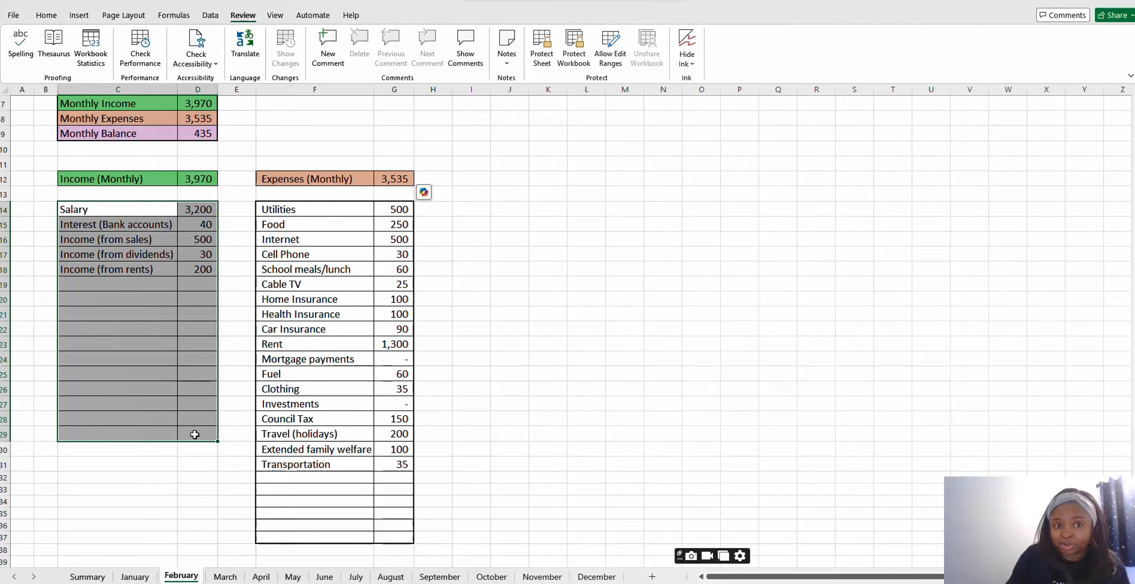
pyautogui.moveTo(280, 210); pyautogui.dragTo(395, 537)
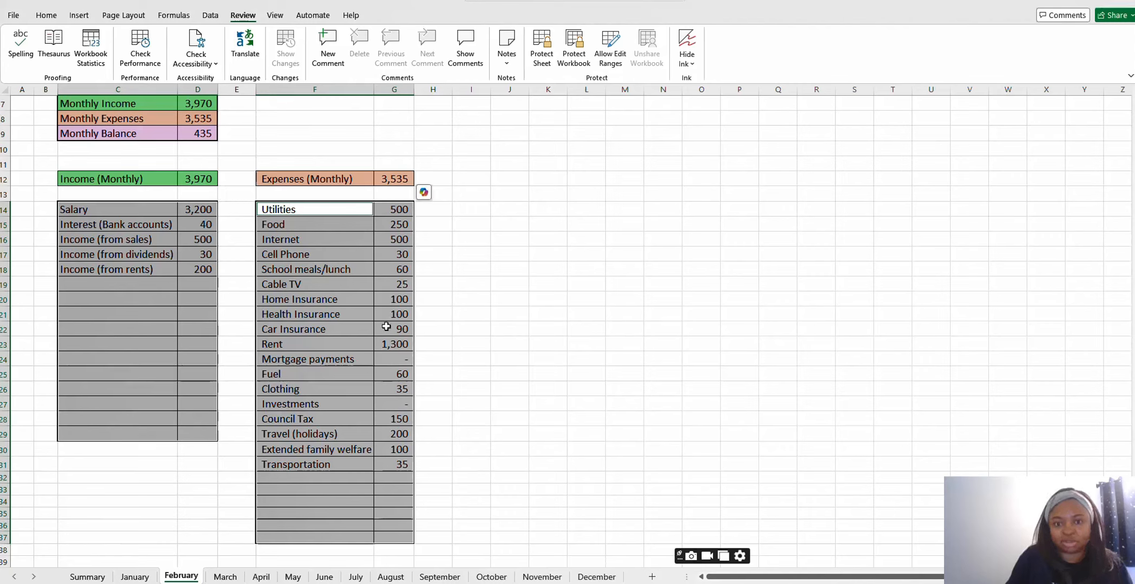
pyautogui.rightClick(359, 268)
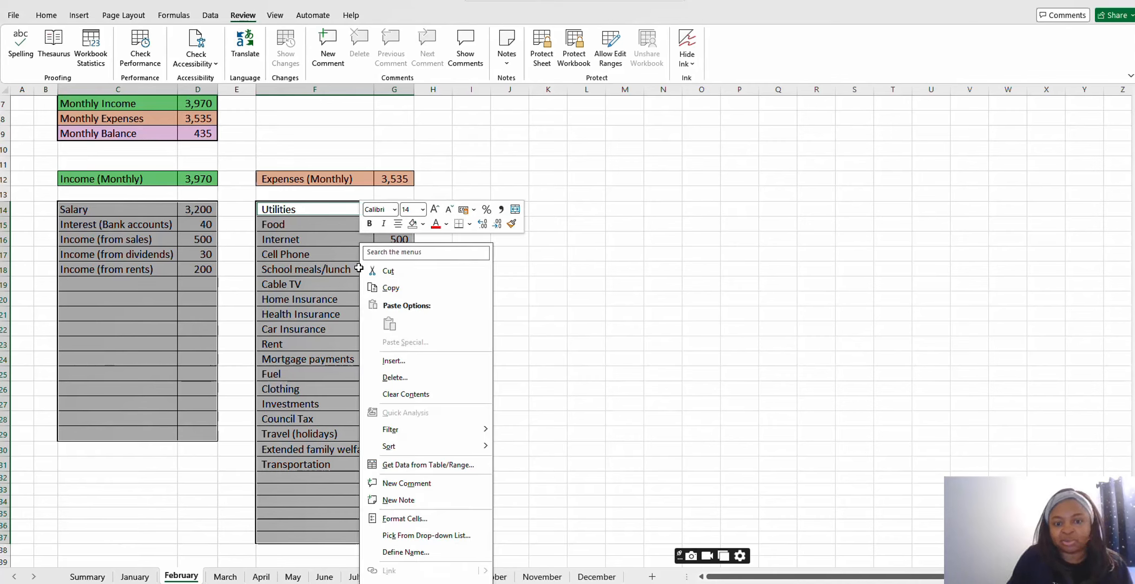
pyautogui.click(402, 519)
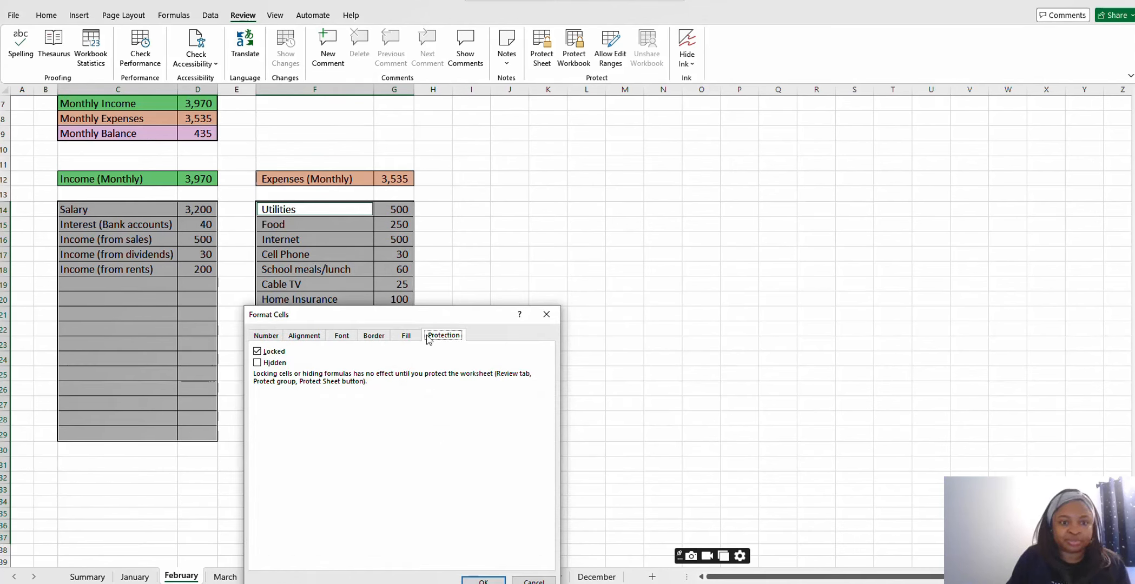
pyautogui.click(257, 352)
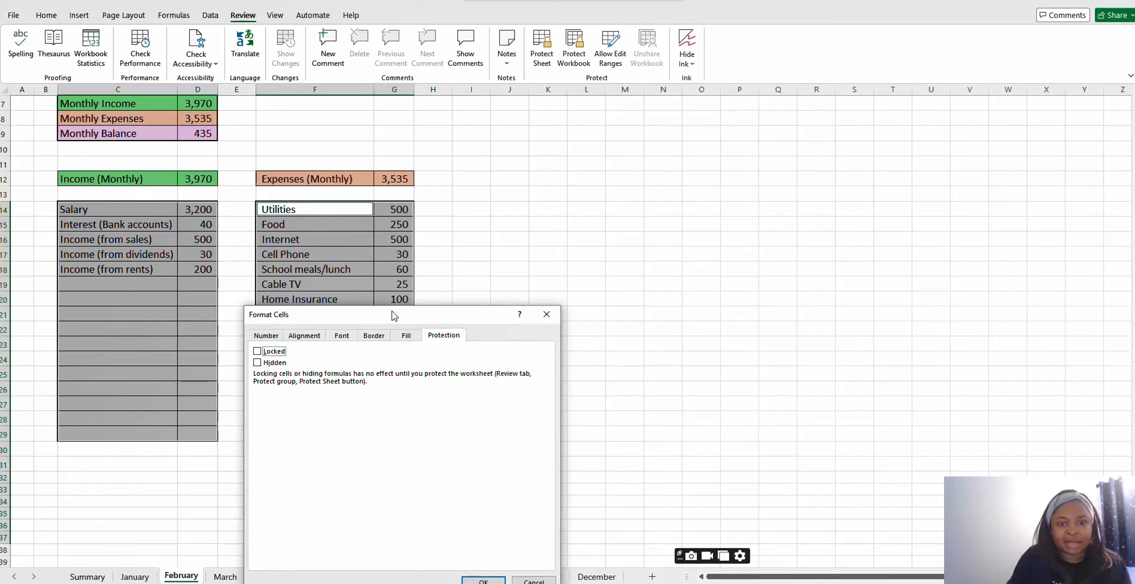
pyautogui.moveTo(392, 315); pyautogui.dragTo(398, 256)
pyautogui.click(492, 519)
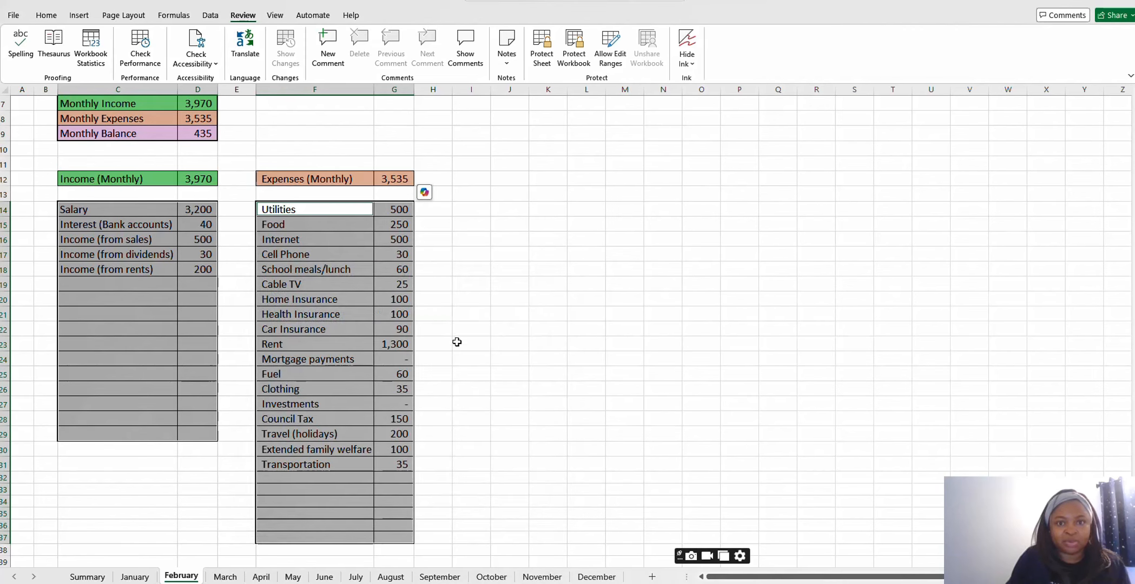
pyautogui.click(473, 316)
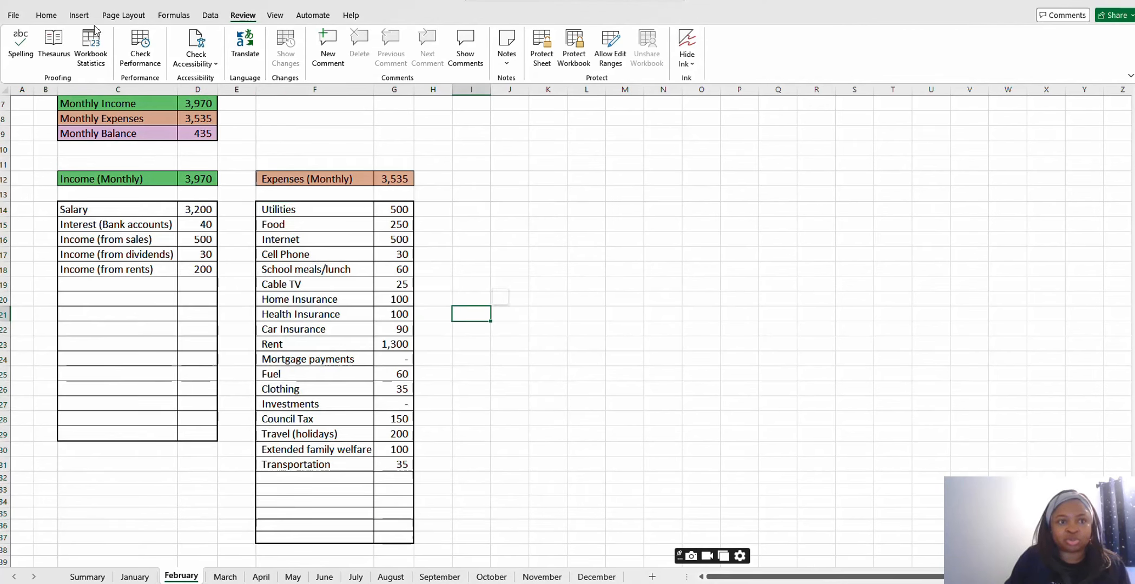
pyautogui.click(46, 15)
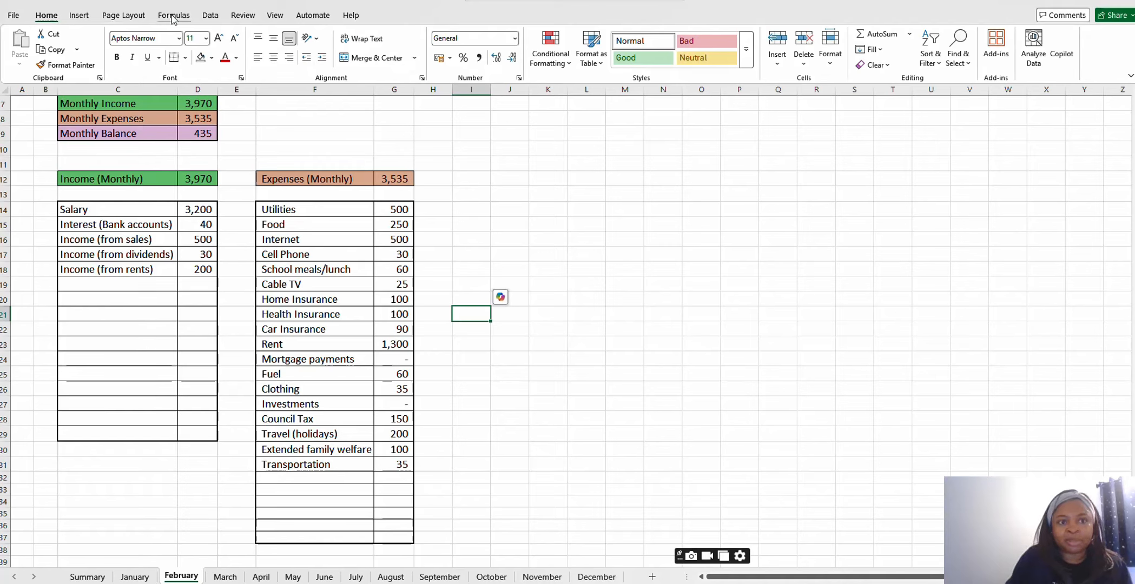
# - Protect the February sheet with a password, allowing users only to select locked and unlocked cells, and confirm the password
pyautogui.click(243, 15)
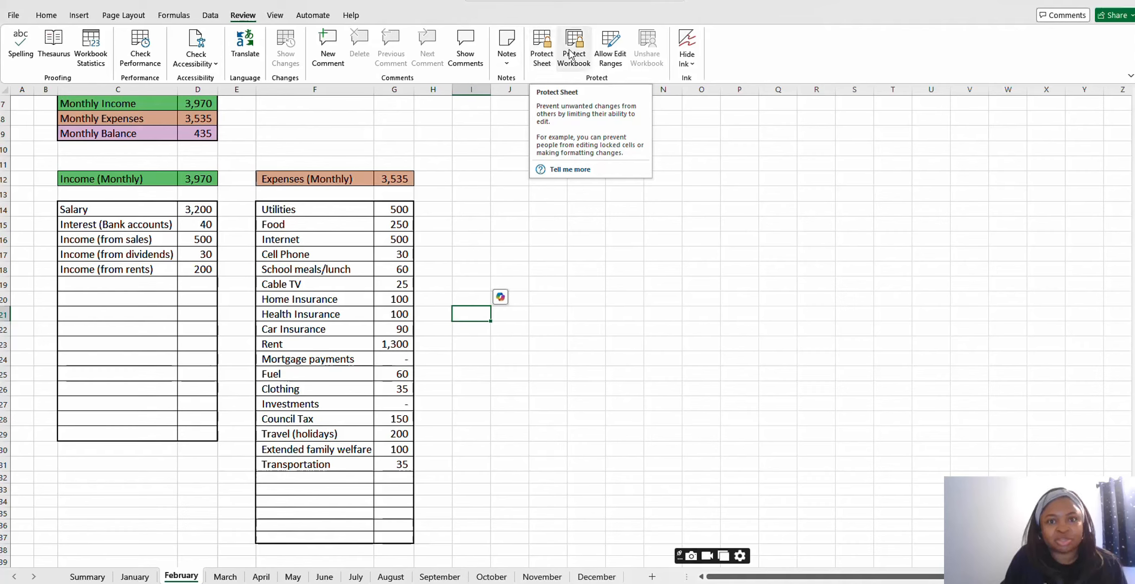
pyautogui.click(543, 56)
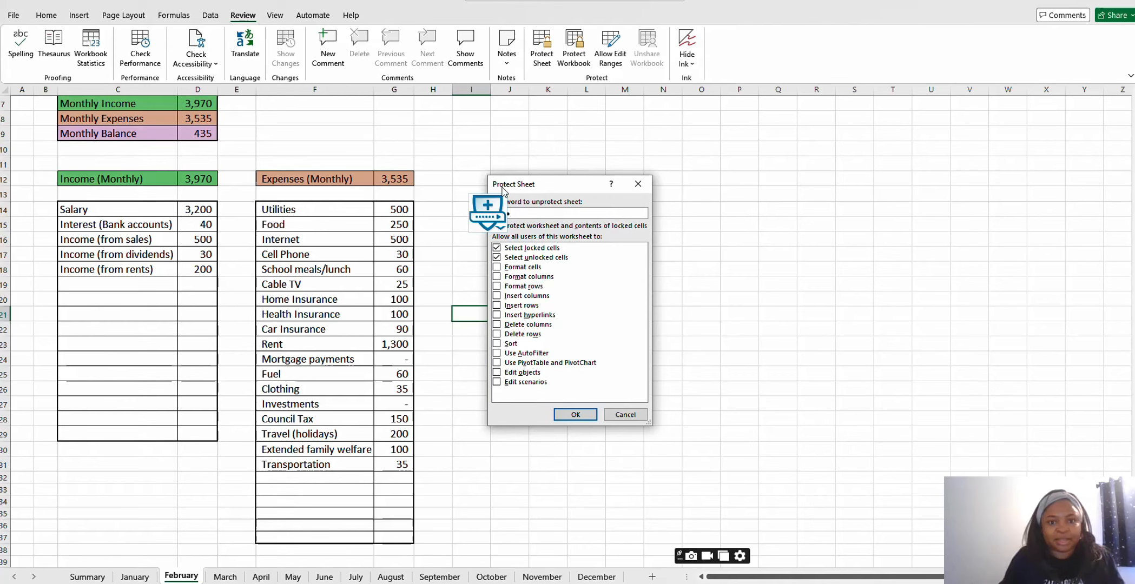
pyautogui.click(575, 415)
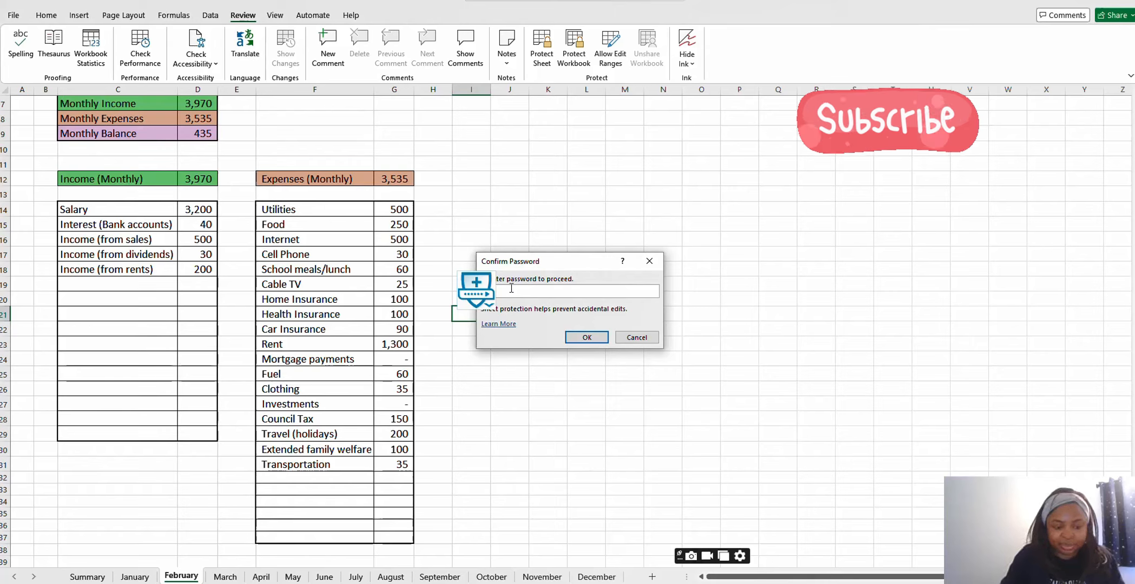
pyautogui.write('••••')
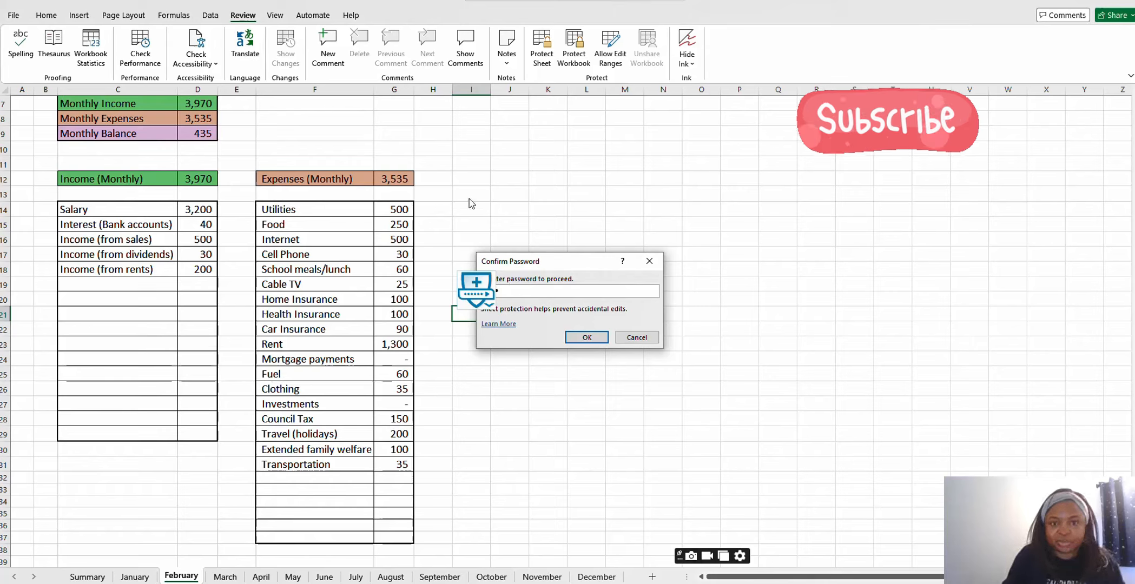
pyautogui.click(587, 337)
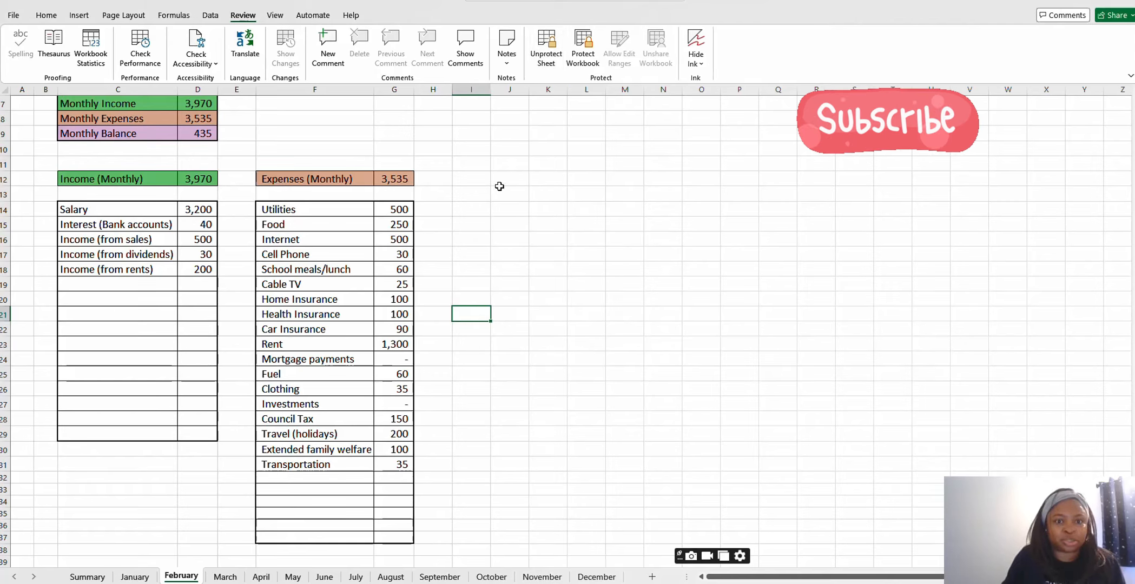
# - Try to enter "a" in blank cell I11 of the protected February sheet, then select the Expenses (Monthly) total
pyautogui.click(472, 163)
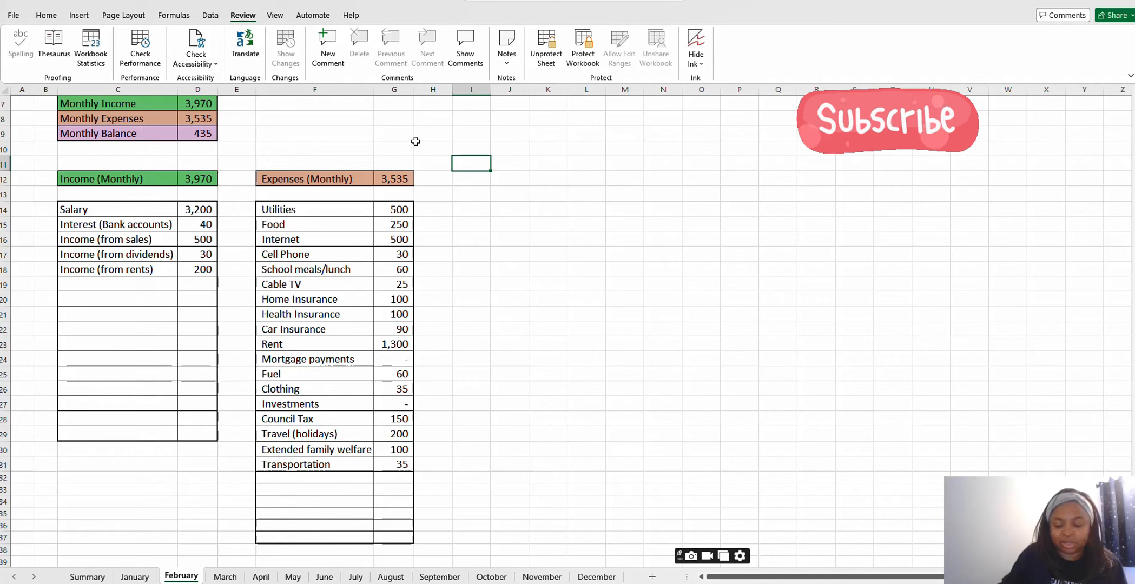
pyautogui.press('a')
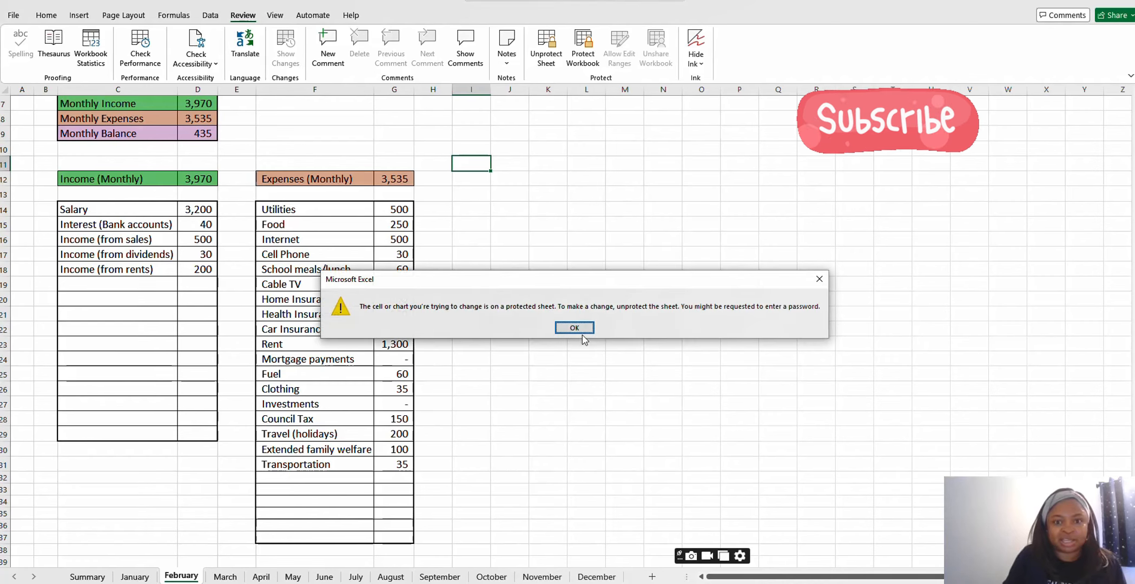
pyautogui.click(578, 329)
pyautogui.click(395, 180)
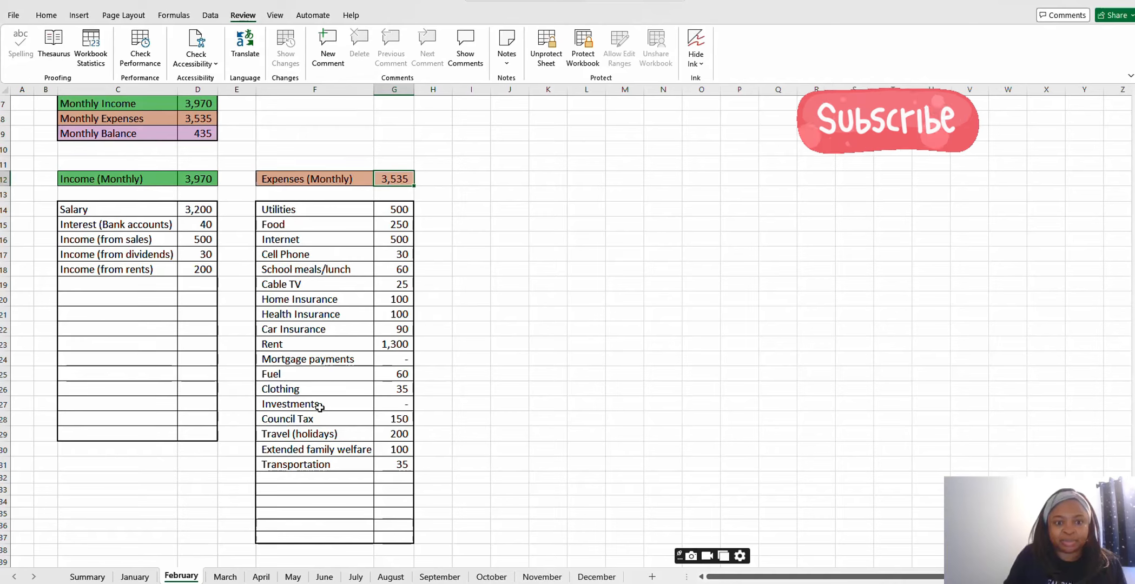
# - Set the Investments expense on the February sheet to 70
pyautogui.click(388, 407)
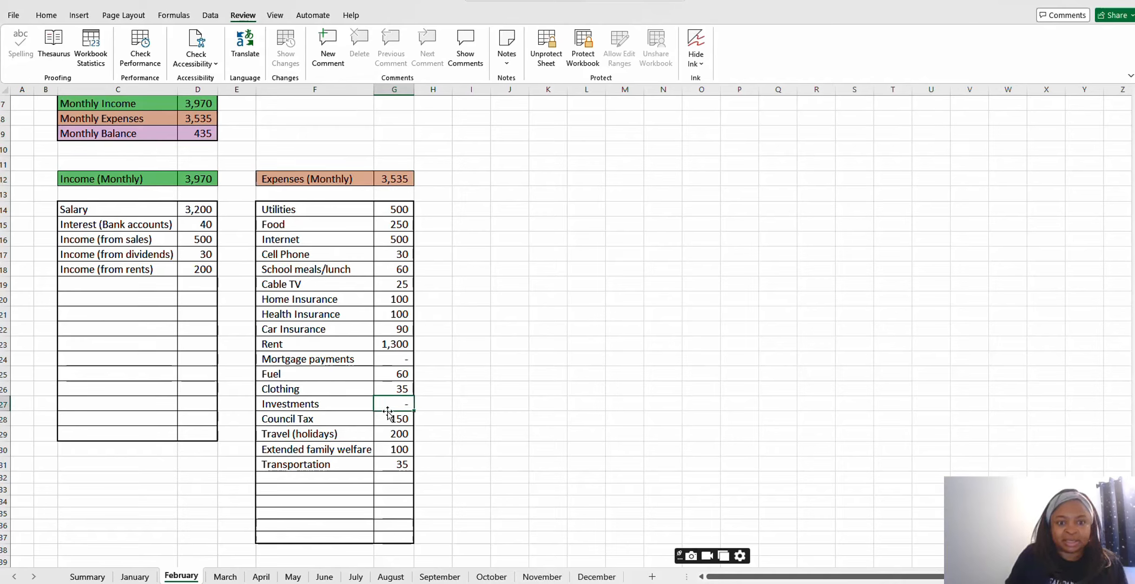
pyautogui.write('70')
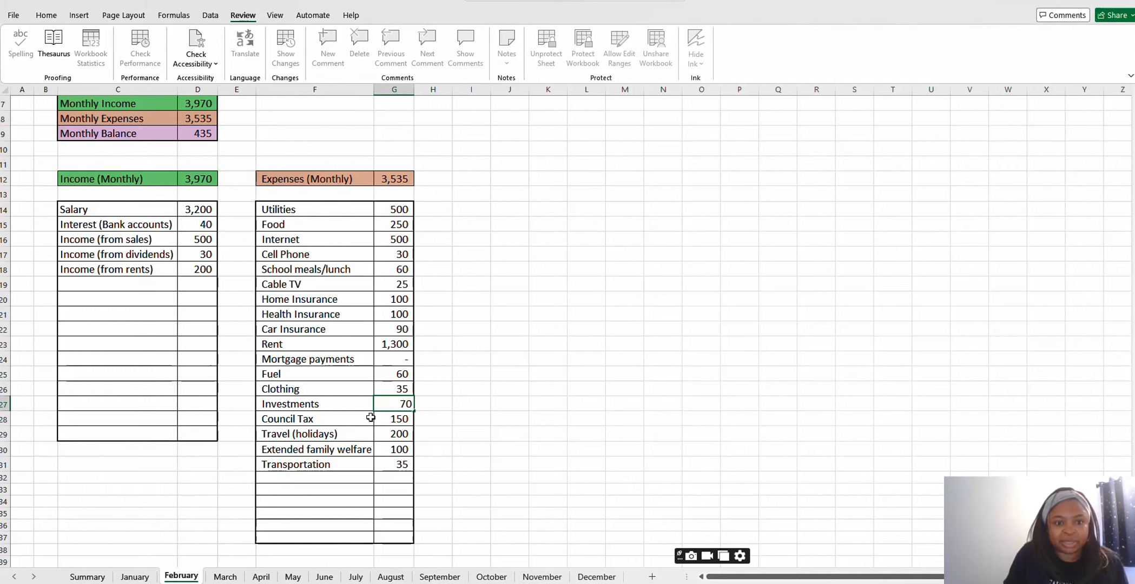
pyautogui.click(487, 399)
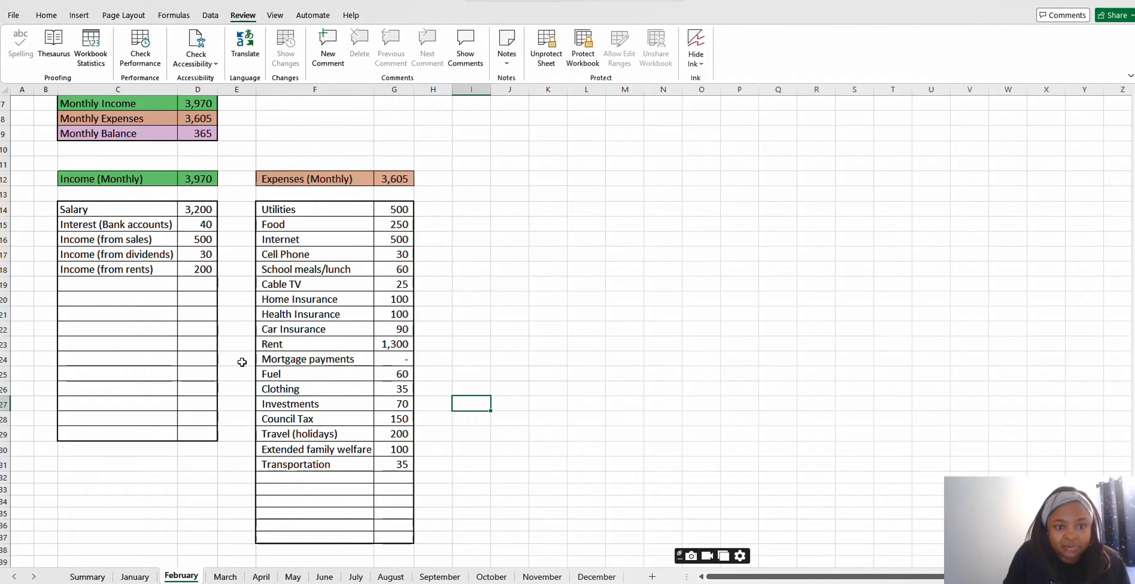
# - Try to enter "a" in blank cell E24 between the income and expense tables on the February sheet
pyautogui.click(242, 359)
pyautogui.press('a')
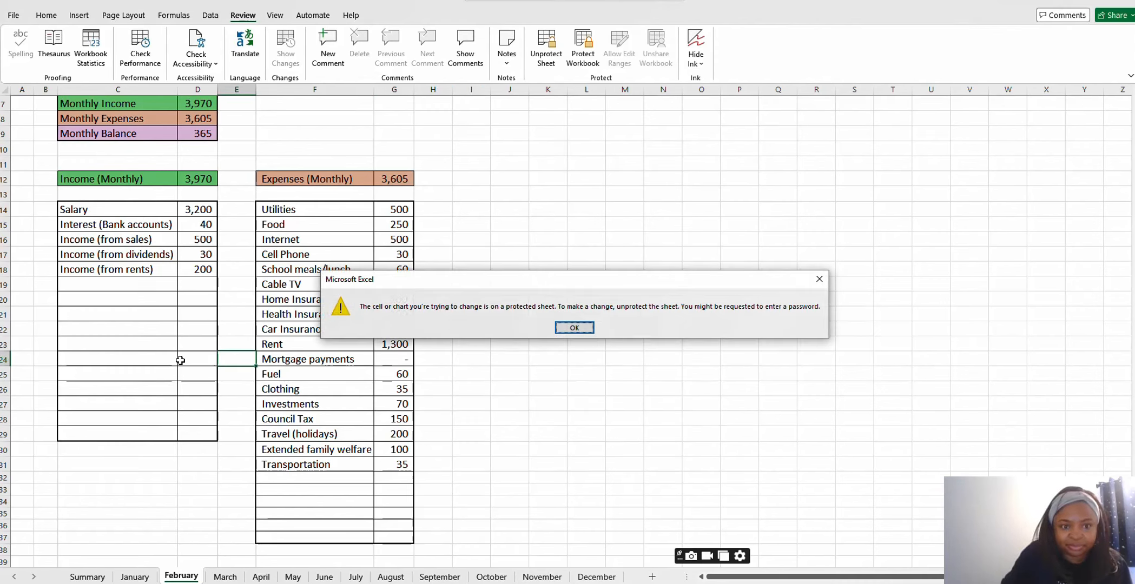
pyautogui.click(584, 329)
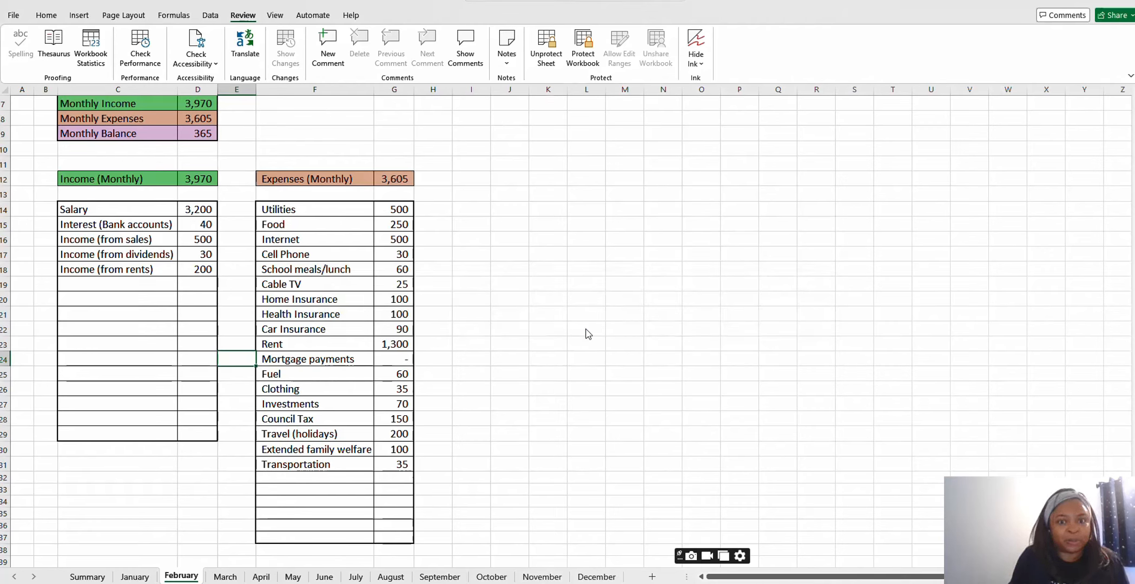
pyautogui.click(550, 254)
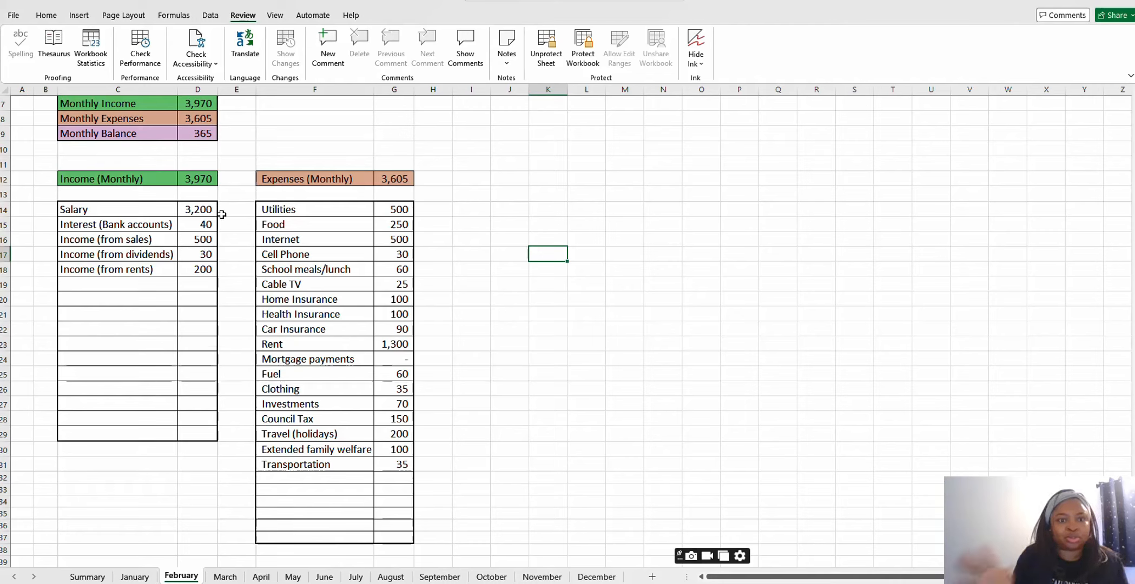
# - Unlock all cells of the March sheet by turning off their Locked protection setting
pyautogui.click(223, 577)
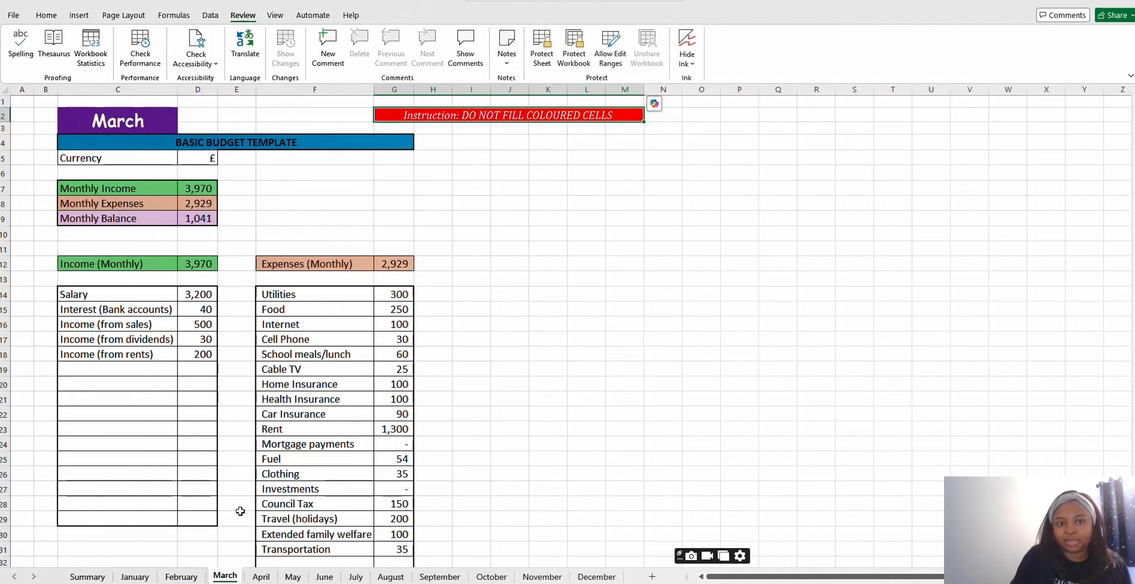
pyautogui.click(442, 245)
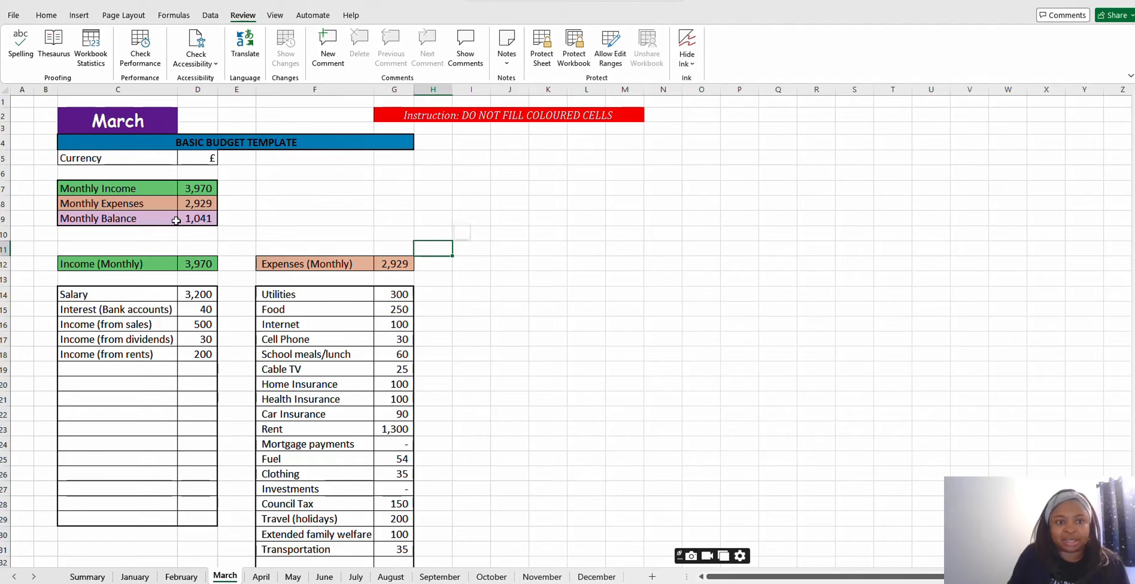
pyautogui.click(401, 247)
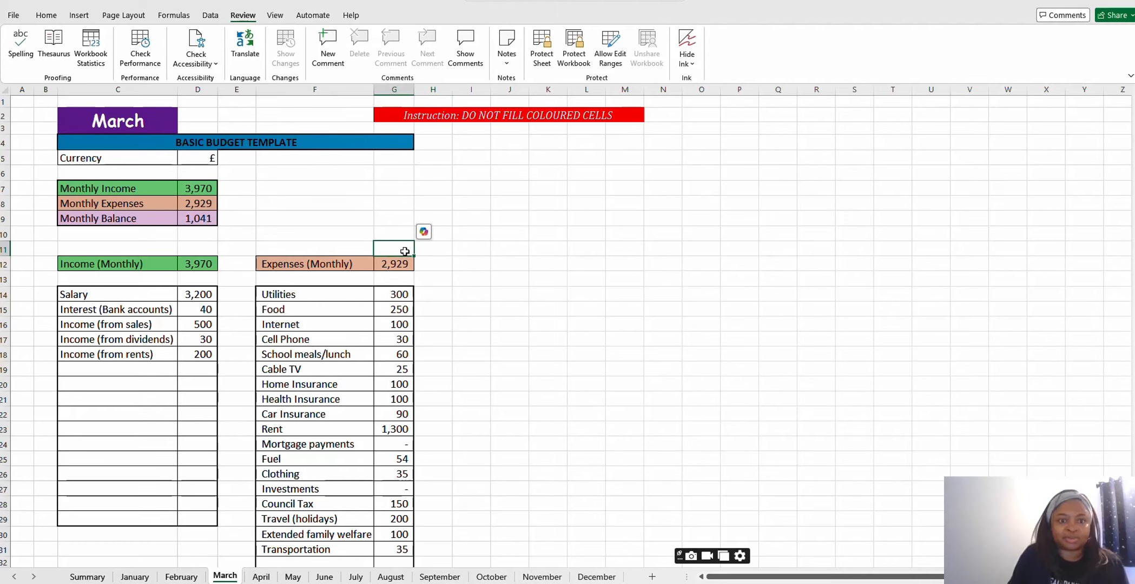
pyautogui.click(5, 91)
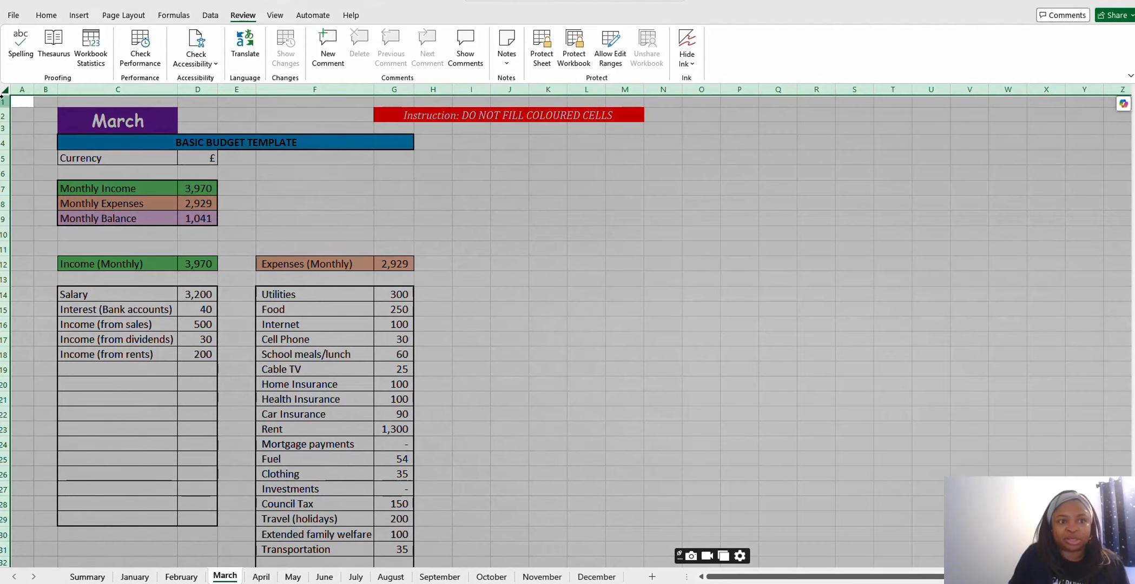
pyautogui.rightClick(4, 99)
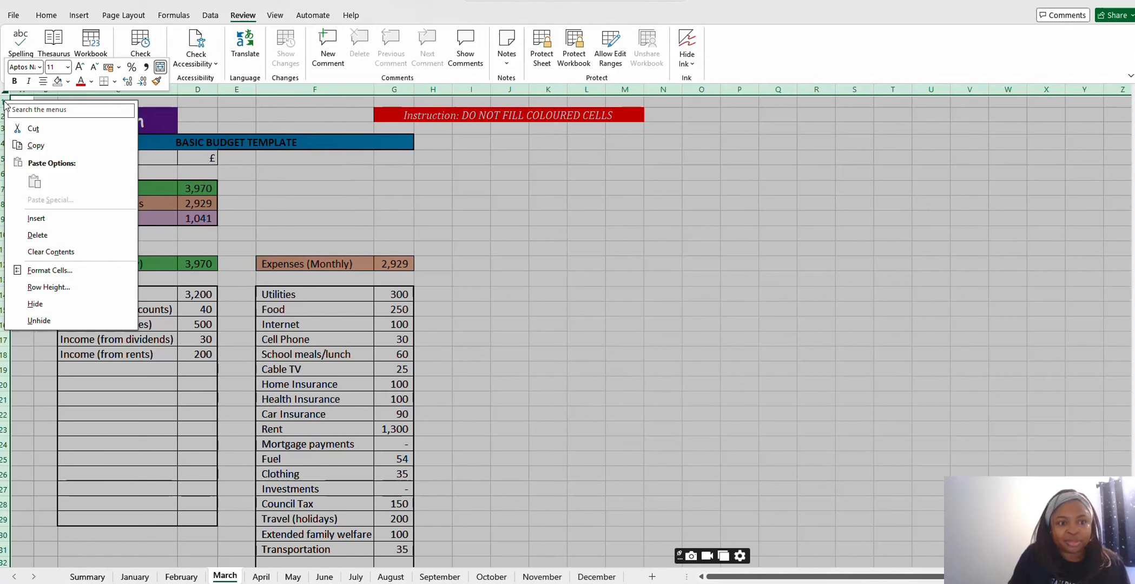
pyautogui.click(50, 271)
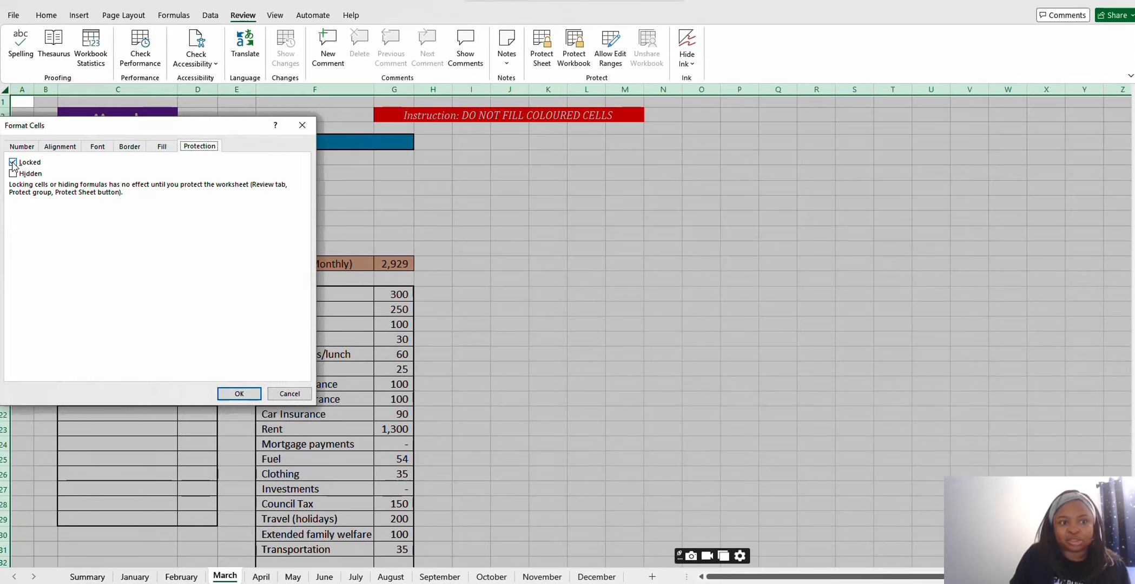
pyautogui.click(13, 162)
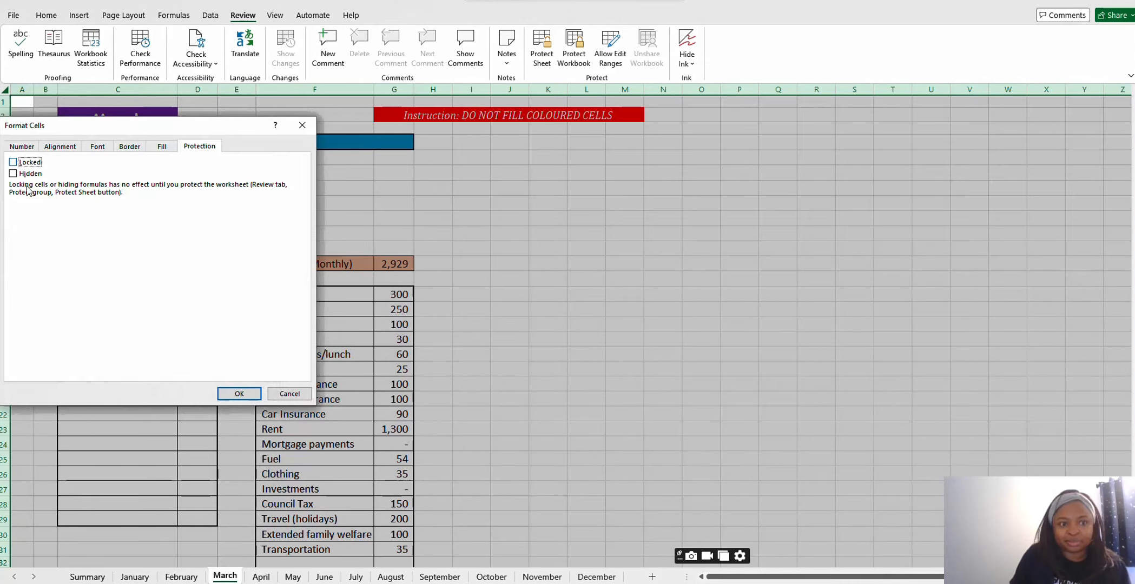
pyautogui.click(236, 394)
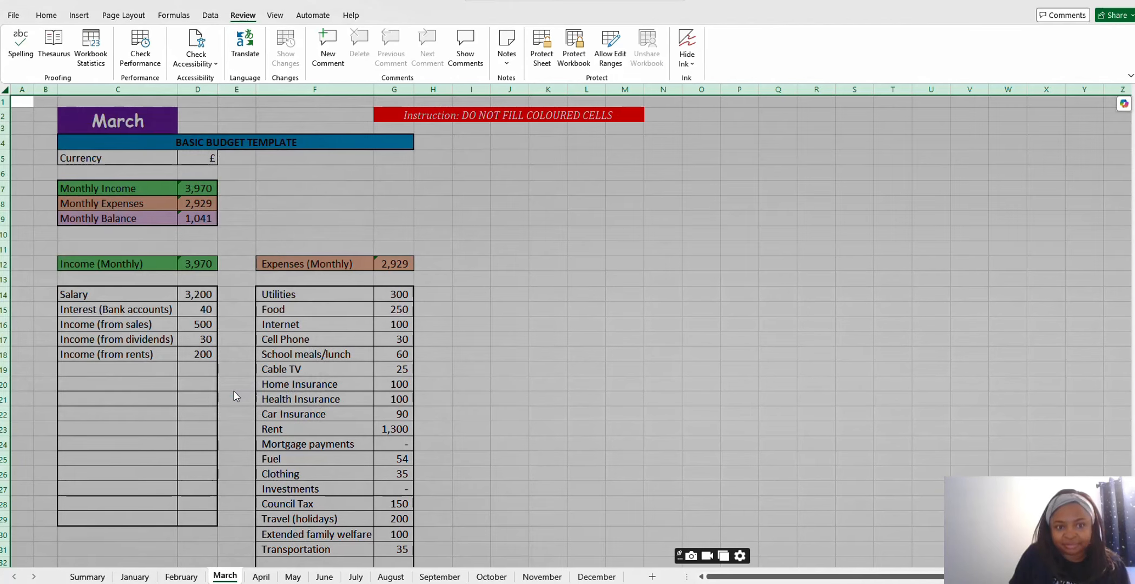
pyautogui.click(474, 250)
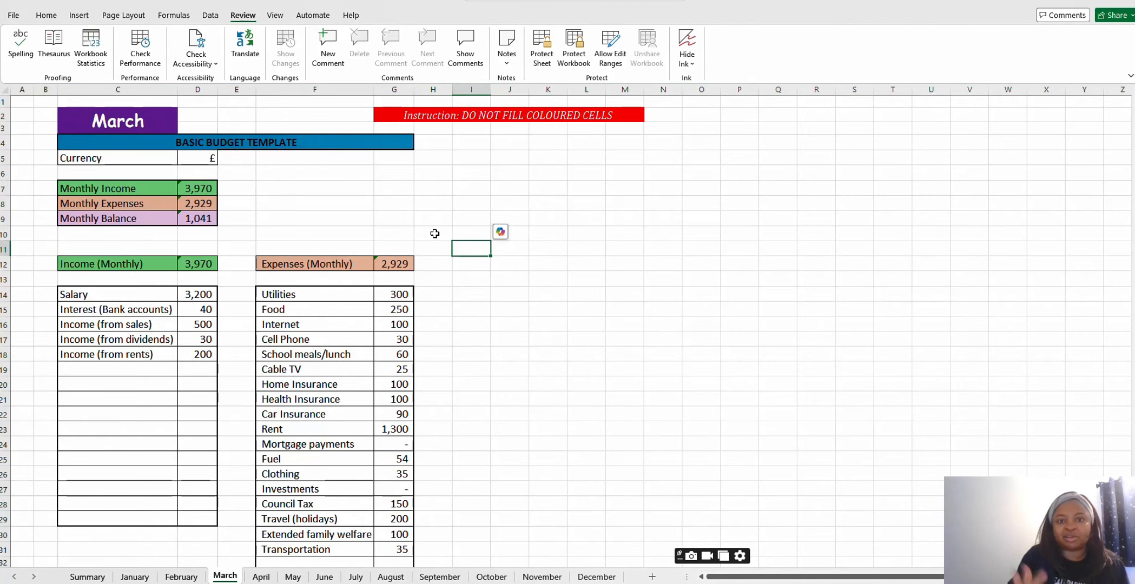
# - Lock the coloured ranges C7:D9, C12:D12 and F12:G12 together on the March sheet
pyautogui.click(494, 190)
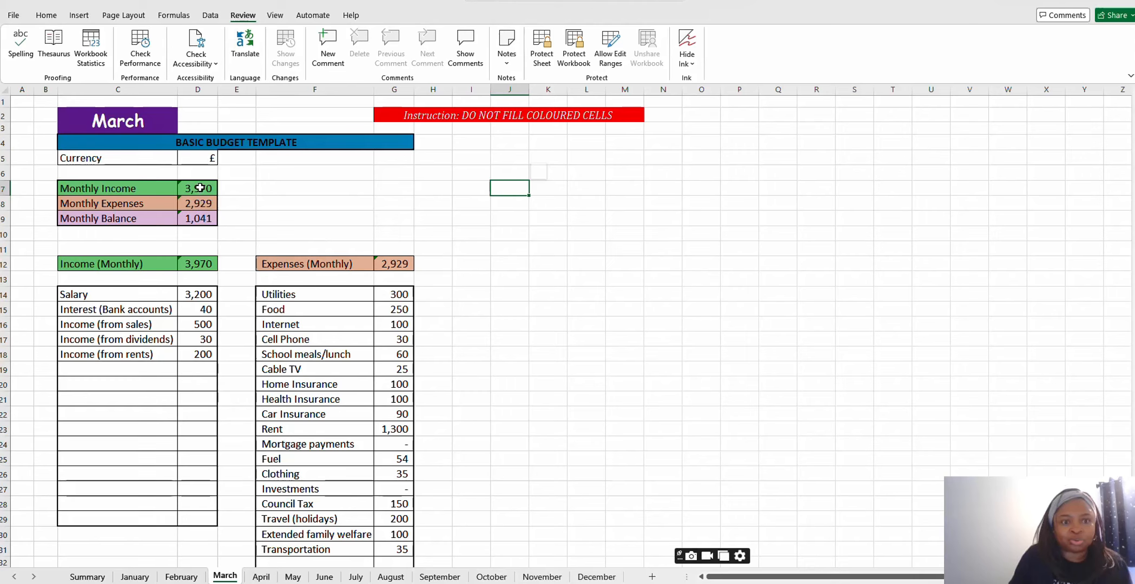
pyautogui.moveTo(201, 190); pyautogui.dragTo(201, 215)
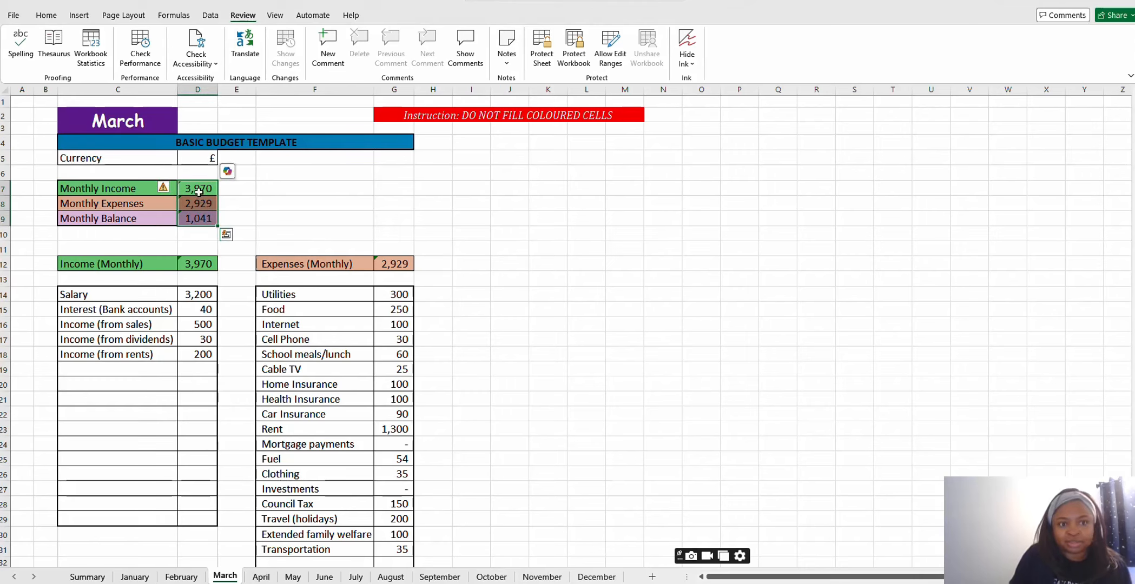
pyautogui.click(154, 192)
pyautogui.moveTo(154, 192); pyautogui.dragTo(208, 212)
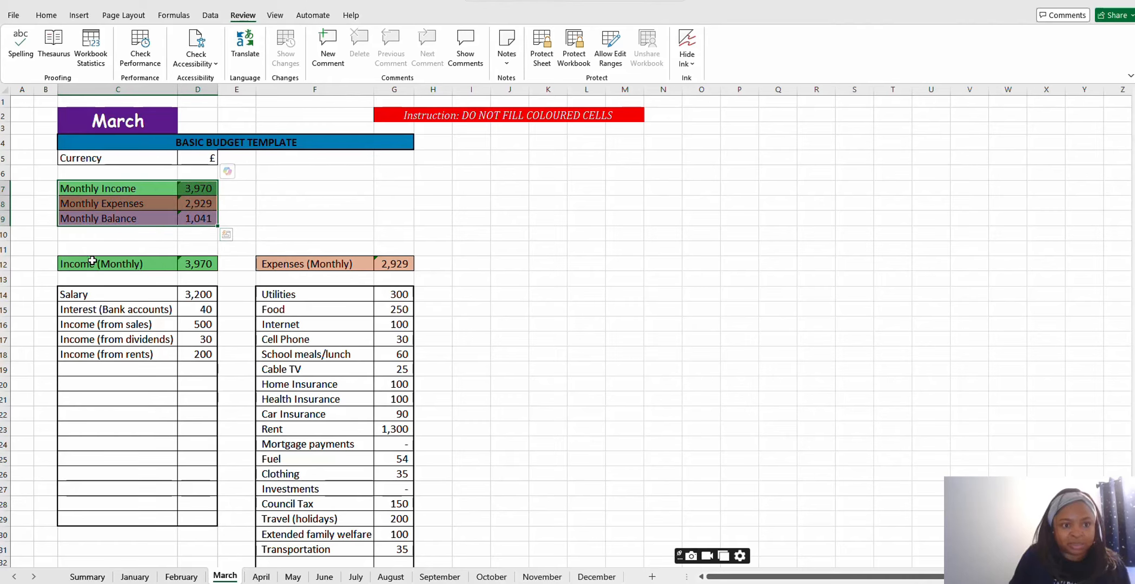
pyautogui.moveTo(66, 264); pyautogui.dragTo(204, 265)
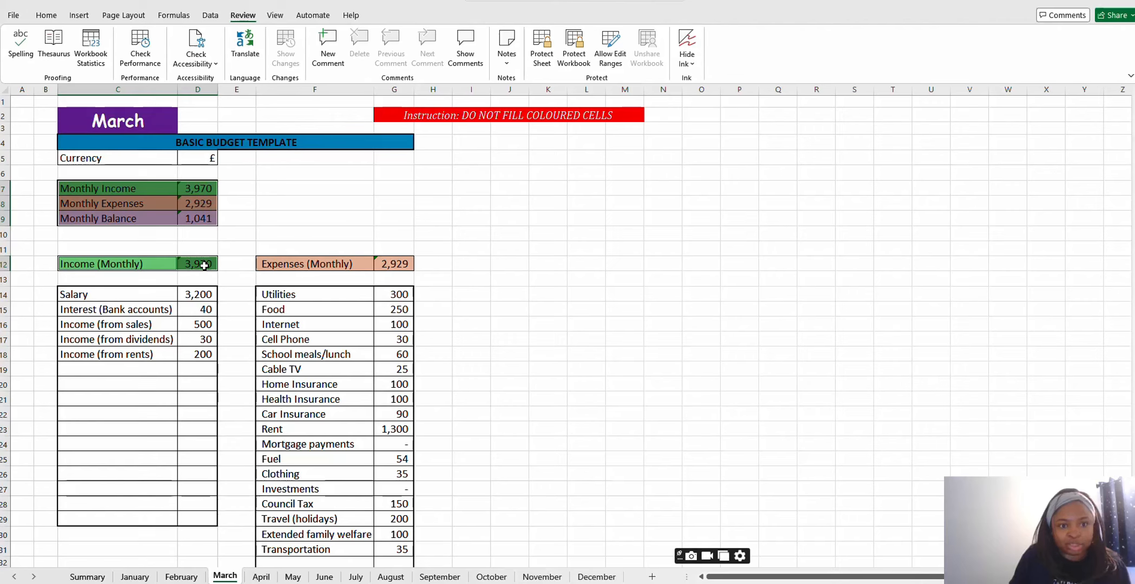
pyautogui.moveTo(276, 265); pyautogui.dragTo(408, 266)
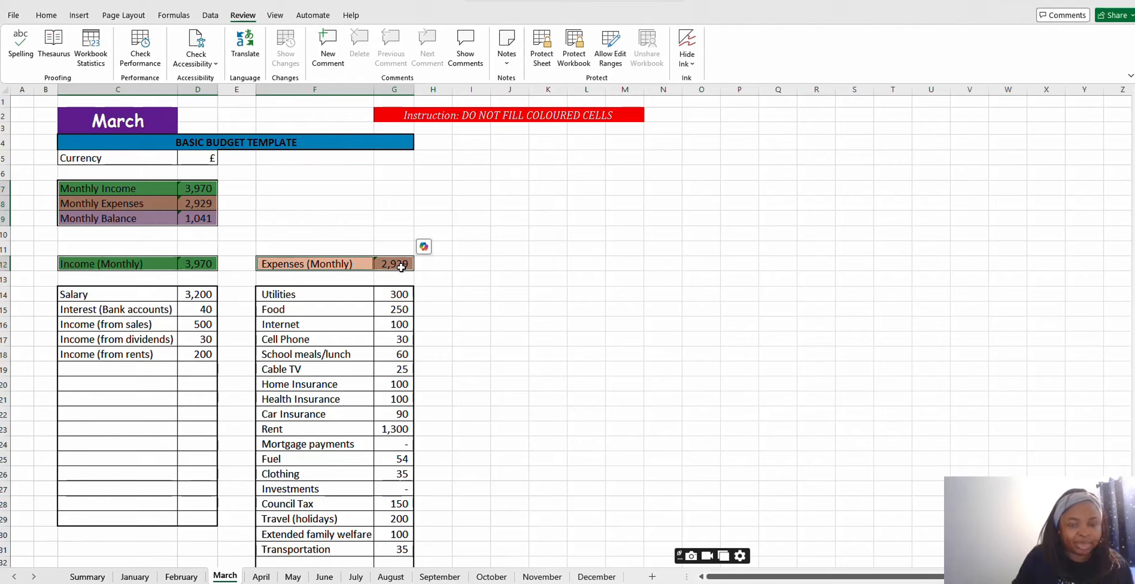
pyautogui.rightClick(394, 266)
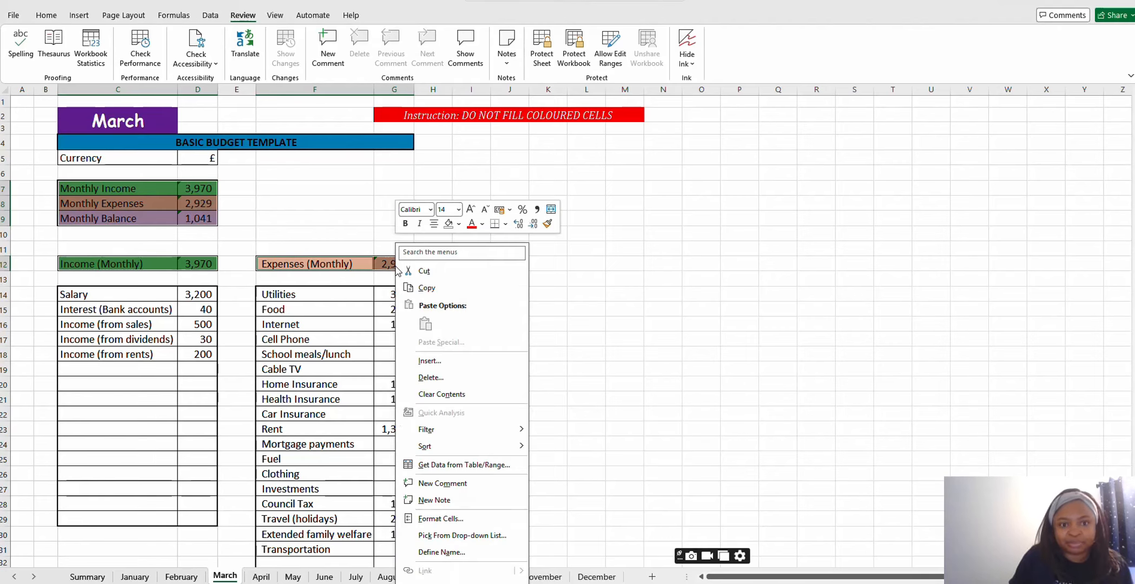
pyautogui.click(434, 519)
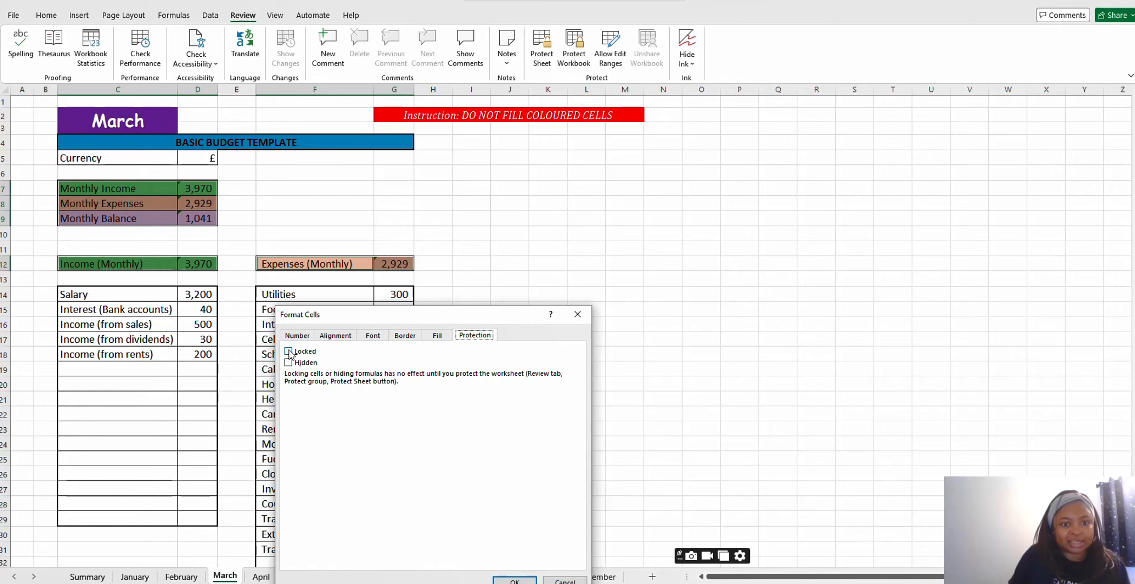
pyautogui.click(288, 351)
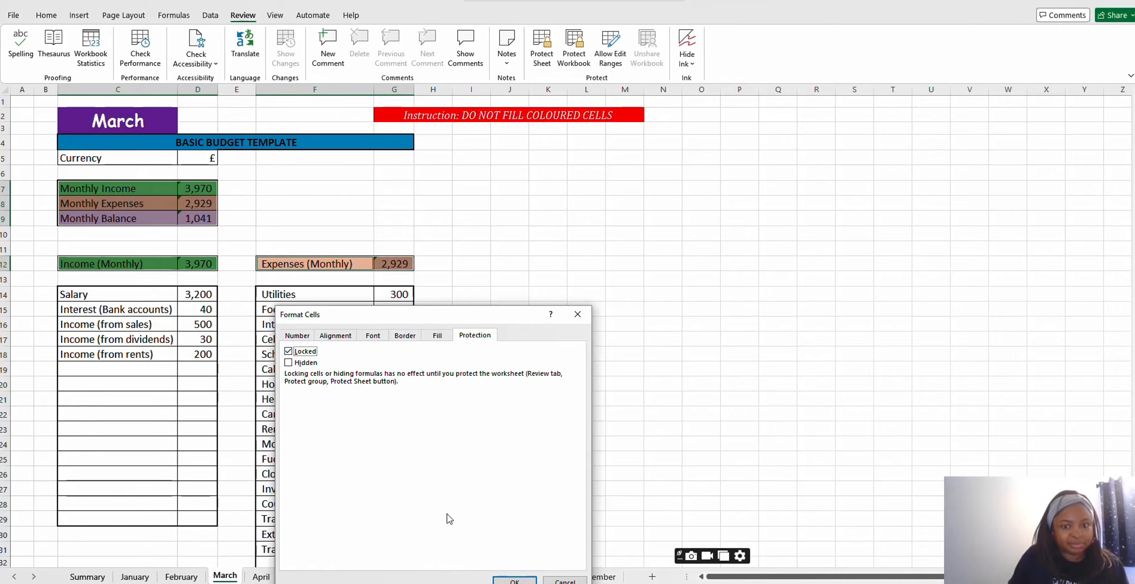
pyautogui.moveTo(500, 315); pyautogui.dragTo(496, 250)
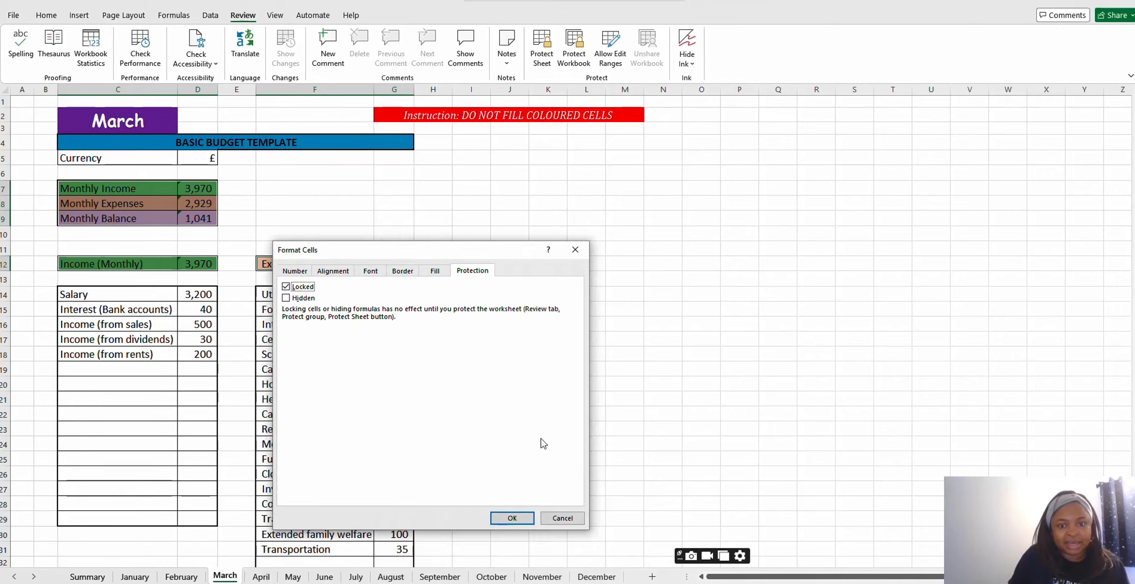
pyautogui.click(513, 519)
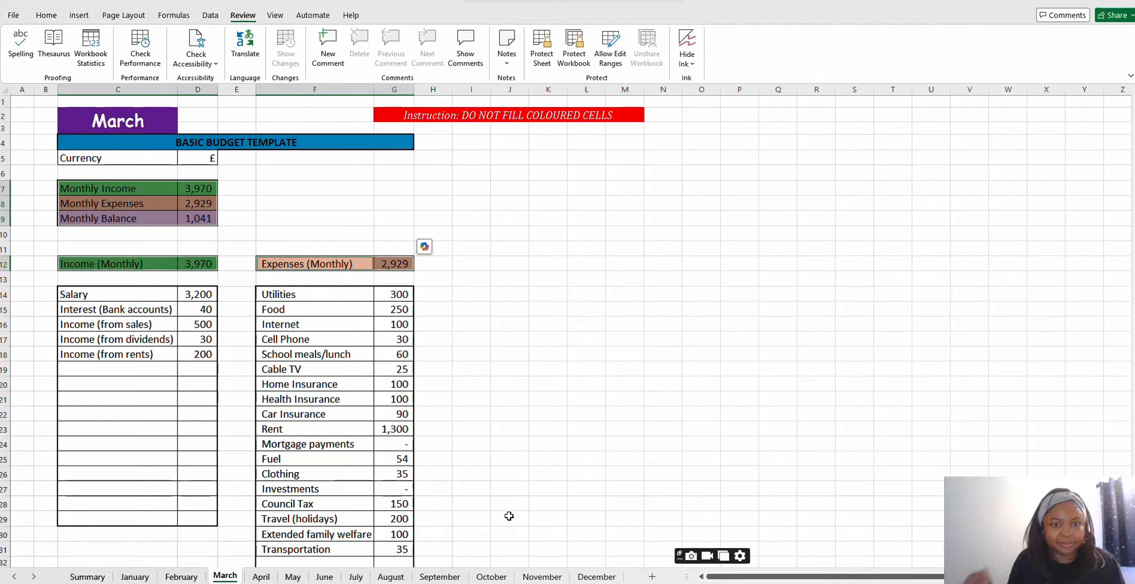
# - Protect the March sheet with a password, allowing only selection of locked and unlocked cells, and confirm the password
pyautogui.click(557, 380)
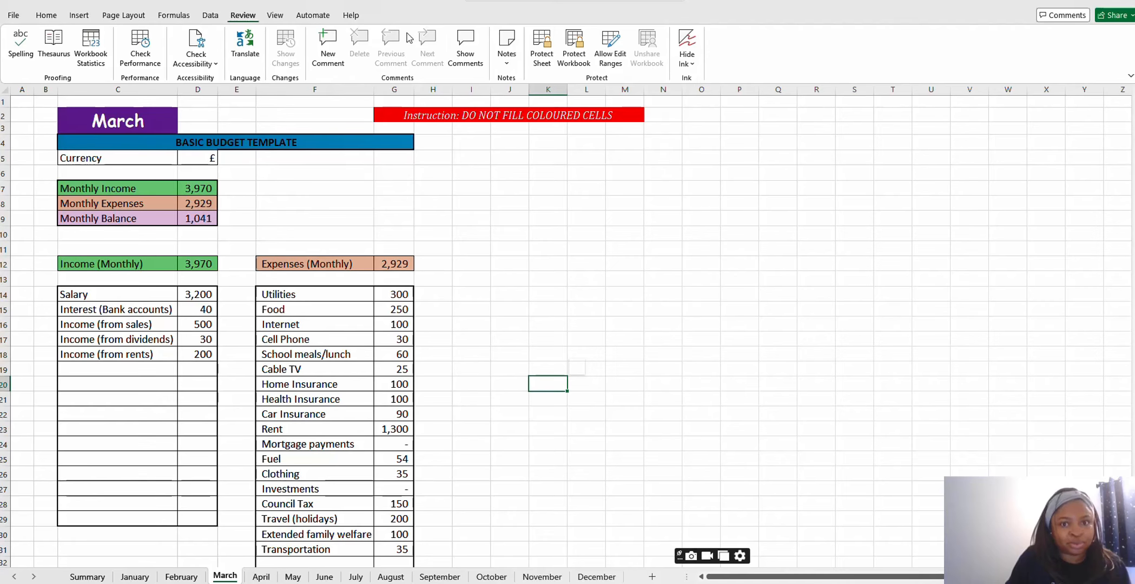
pyautogui.click(546, 54)
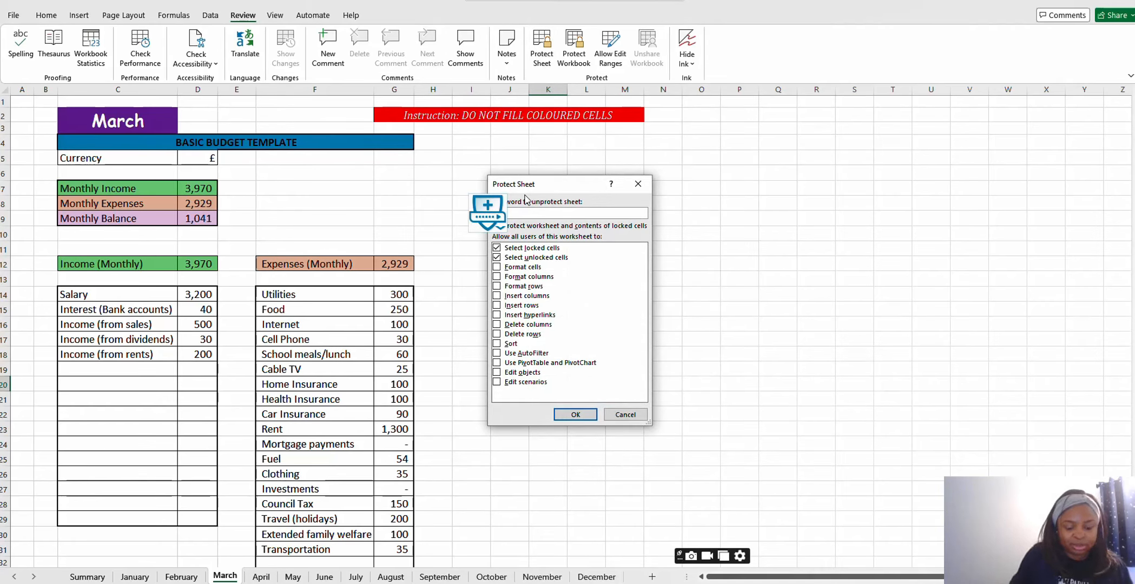
pyautogui.write('••••')
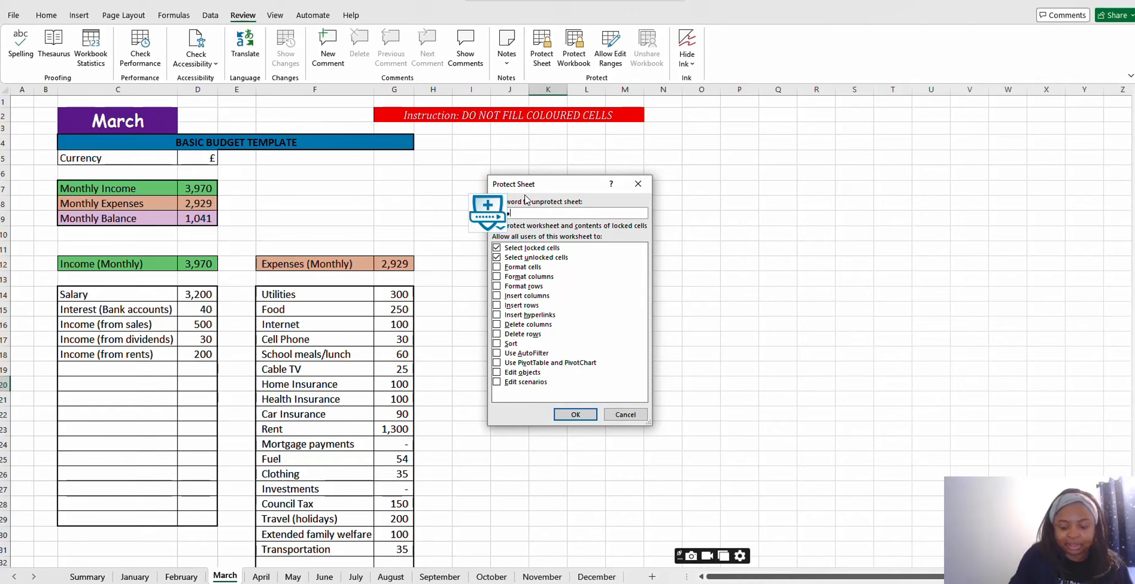
pyautogui.click(577, 415)
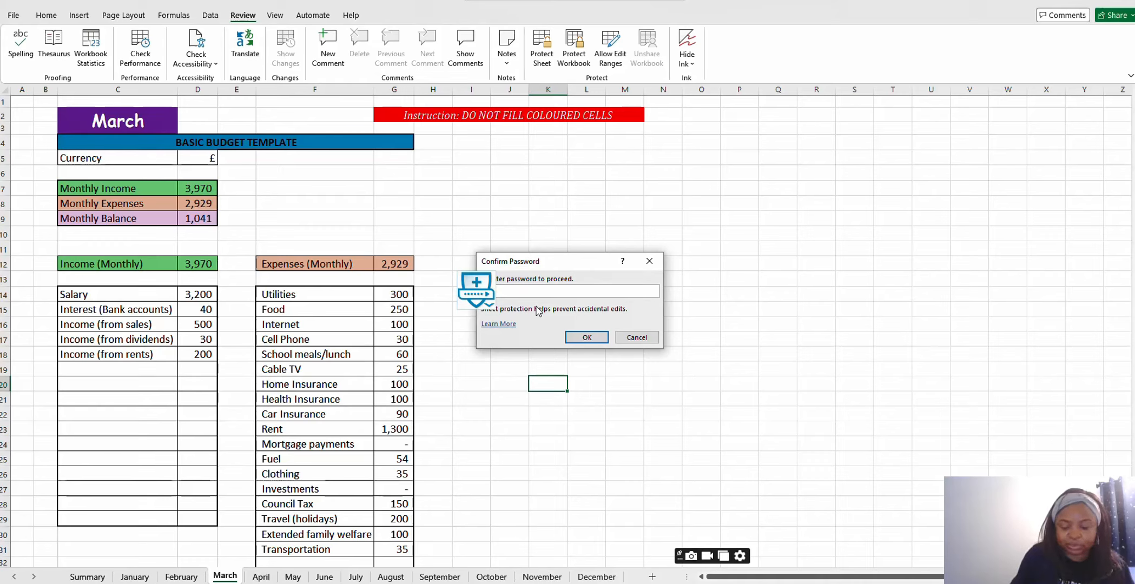
pyautogui.write('••••')
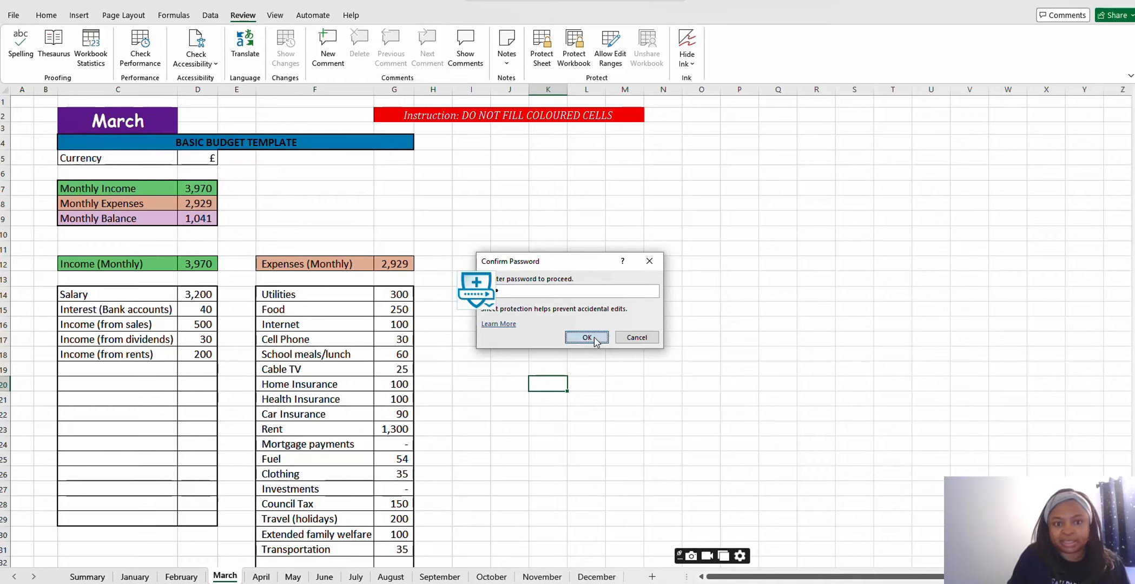
pyautogui.click(587, 337)
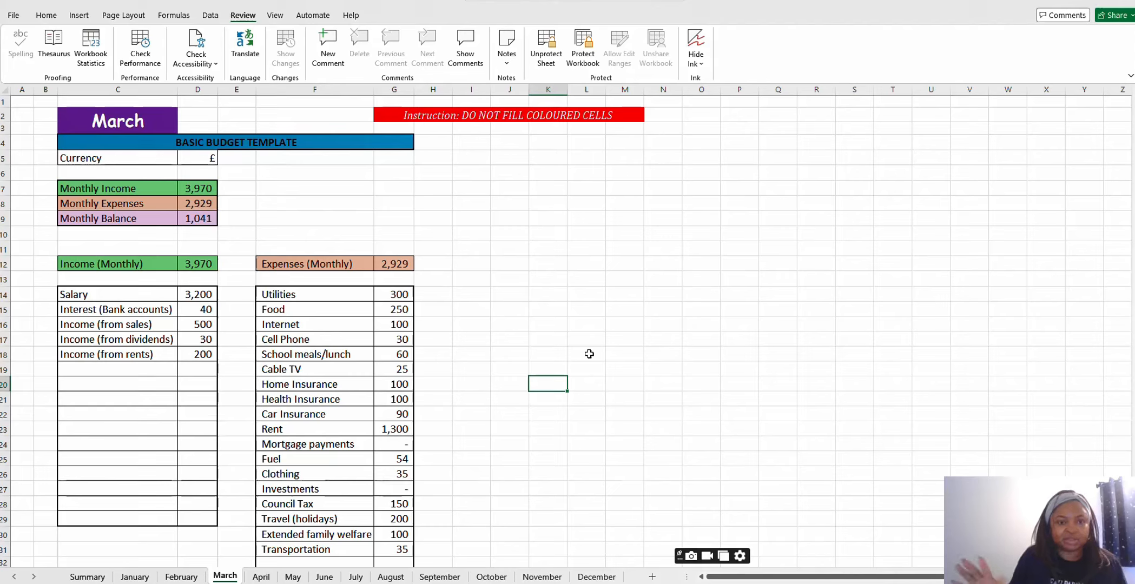
# - Test whether blank cell J11 on the March sheet accepts the text "yfgyu", and discard the entry
pyautogui.click(511, 250)
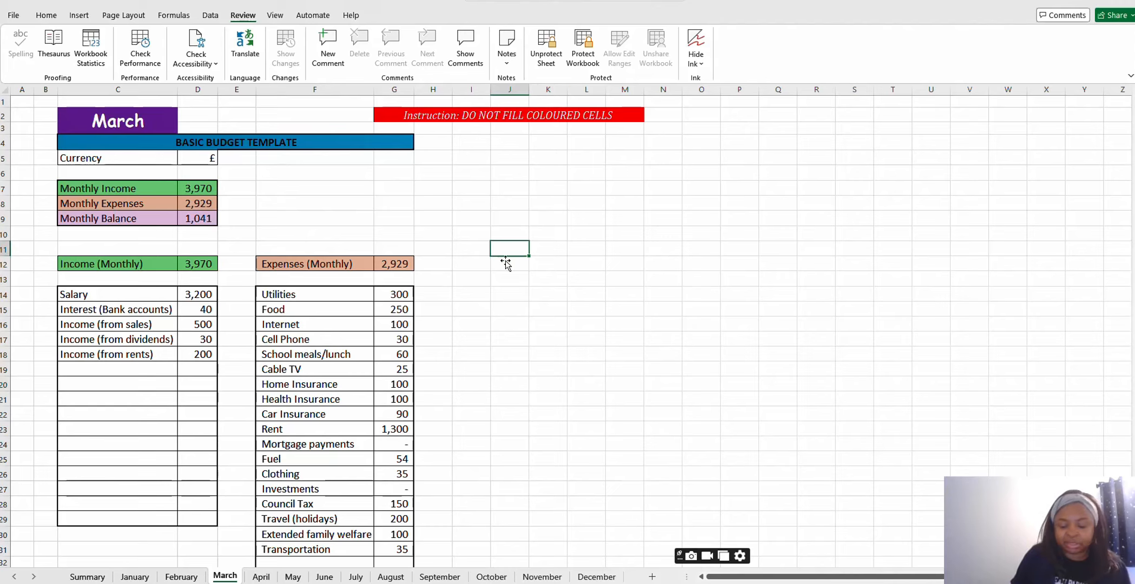
pyautogui.write('yfgyu')
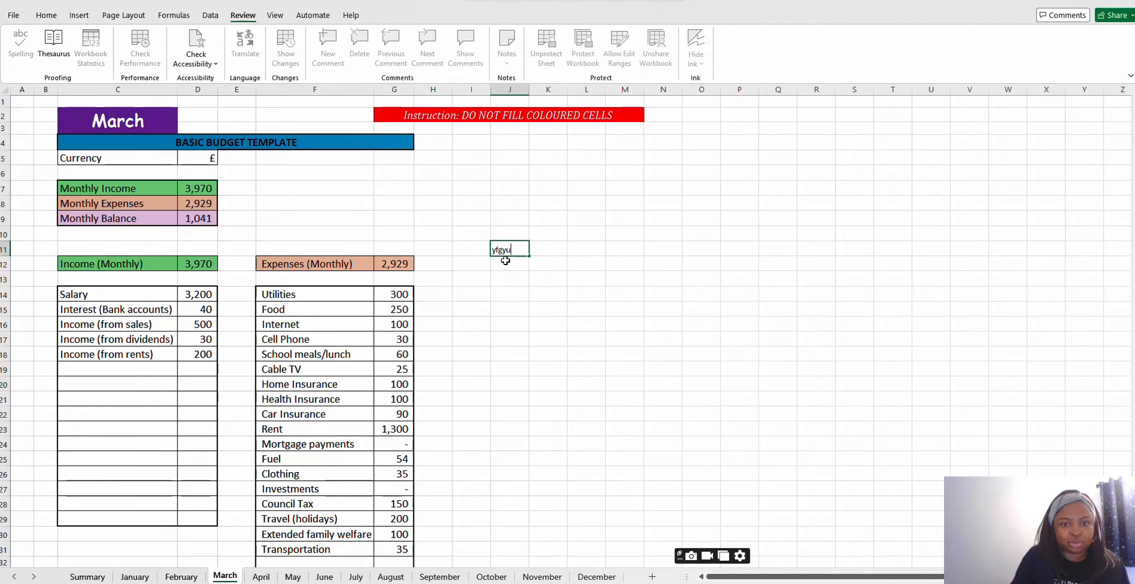
pyautogui.press('Escape')
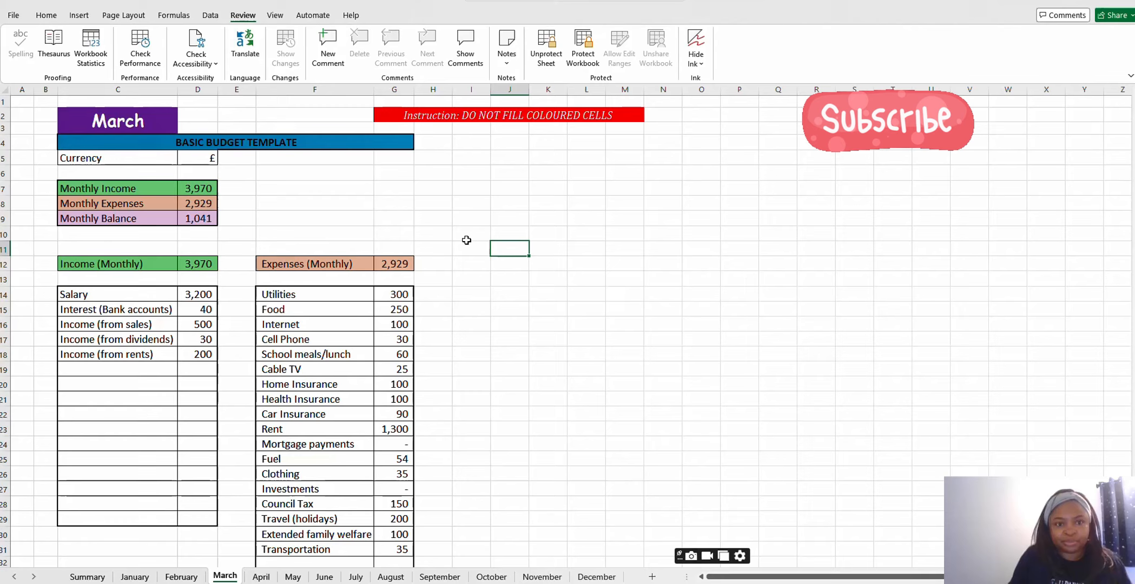
# - Try to edit the Income (Monthly) total in cell D12 of the March sheet
pyautogui.click(394, 266)
pyautogui.click(209, 264)
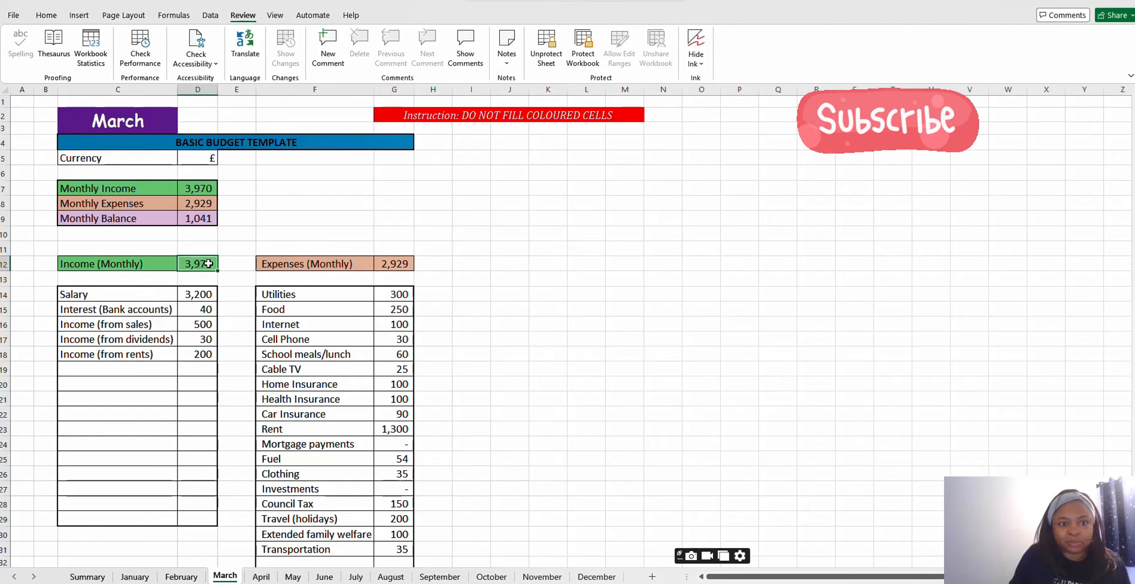
pyautogui.doubleClick(208, 263)
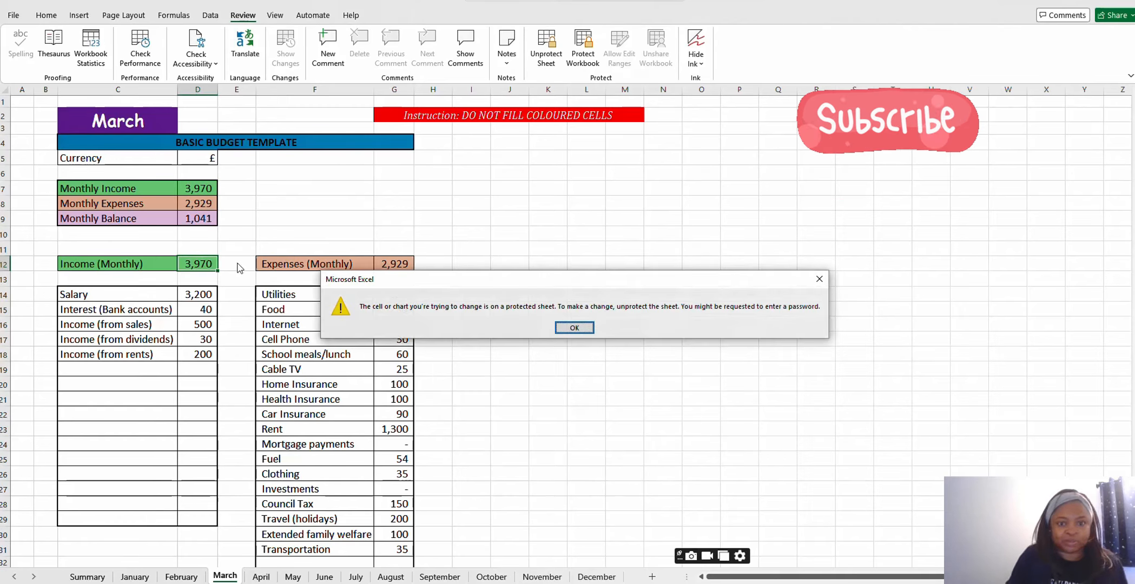
pyautogui.click(575, 328)
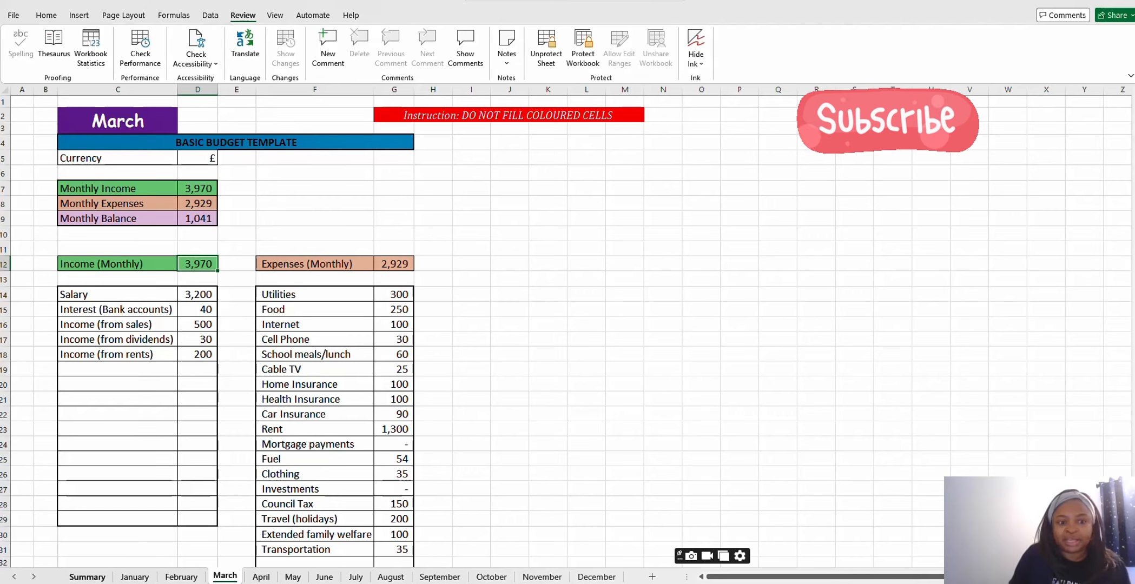
# - Look at the Summary sheet's budget charts and monthly table and return to the March sheet
pyautogui.click(88, 576)
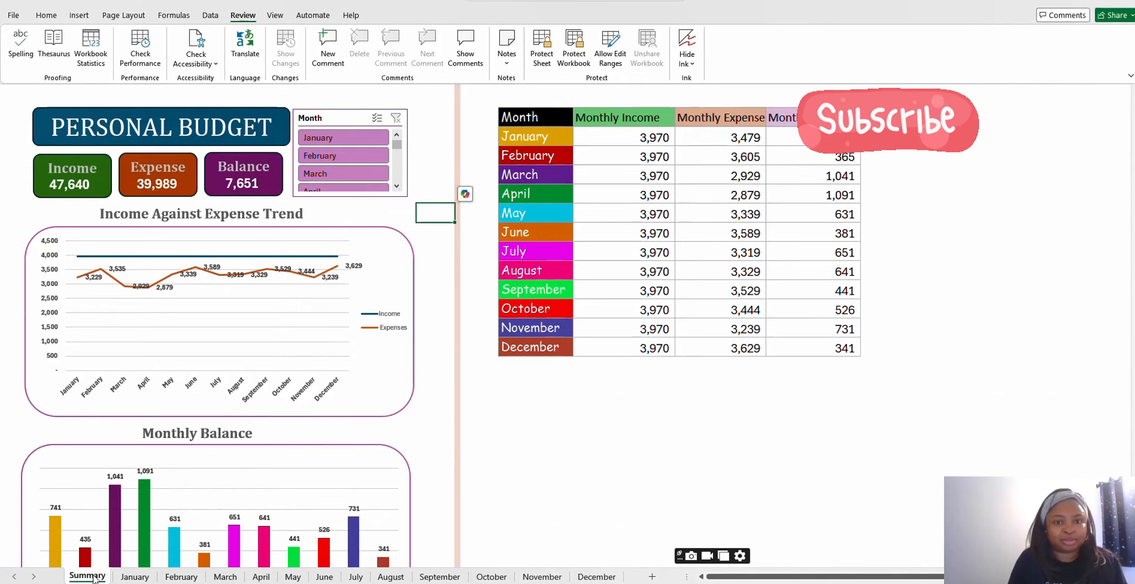
pyautogui.click(223, 577)
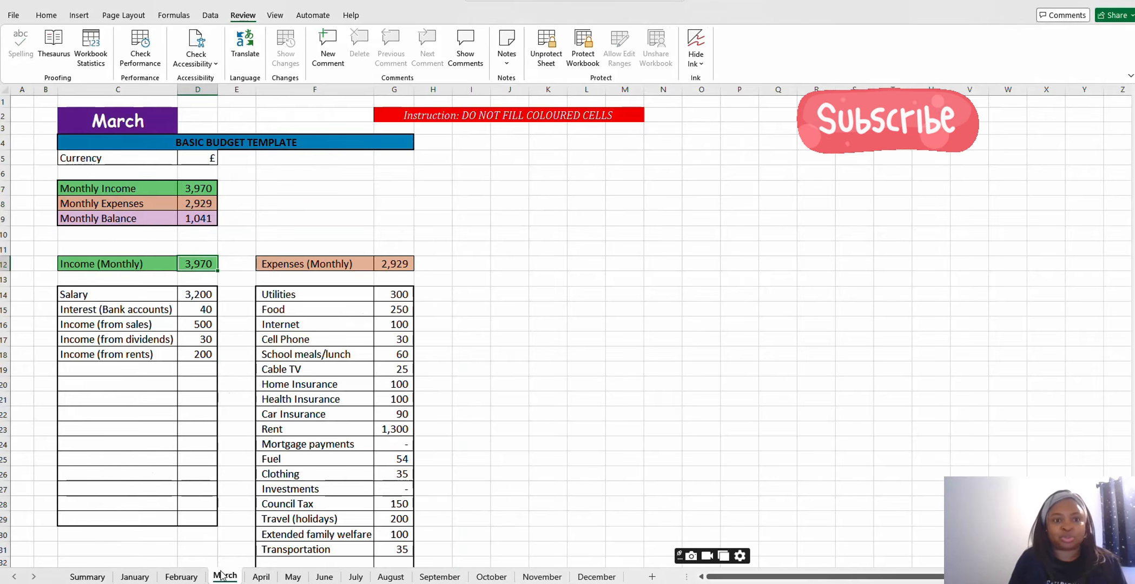